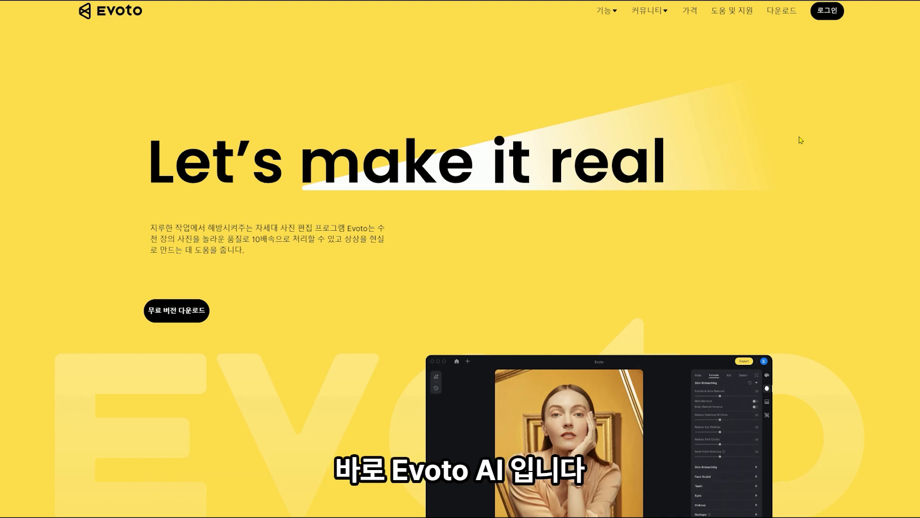
Look over the Evoto home page and open its download page (다운로드)
scroll(800, 140, down, 3)
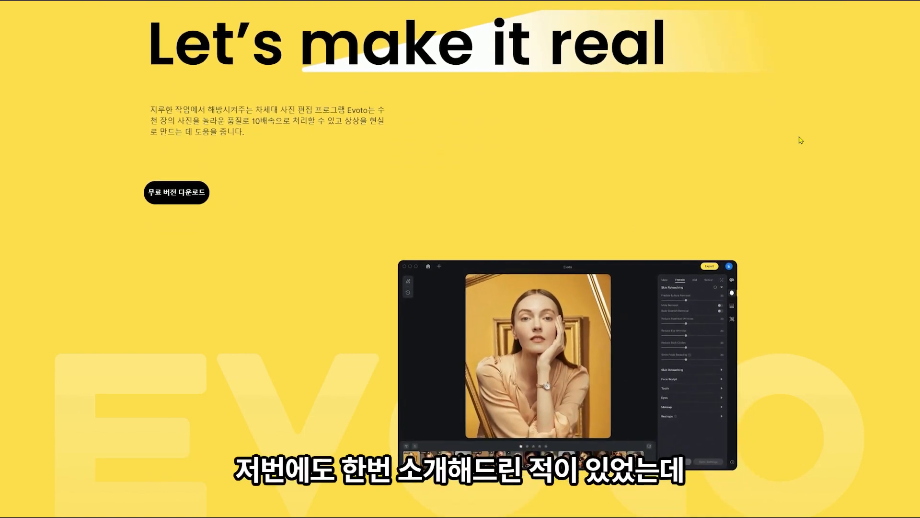
scroll(801, 140, down, 10)
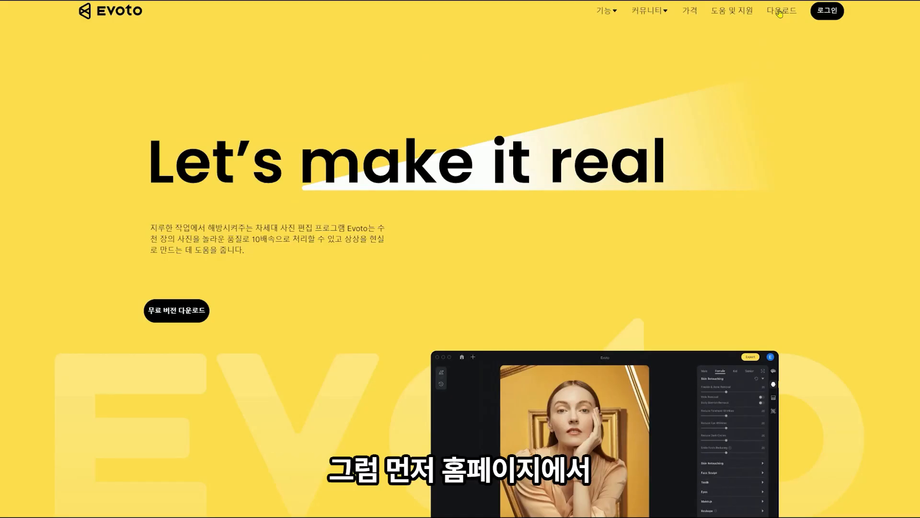
click(780, 11)
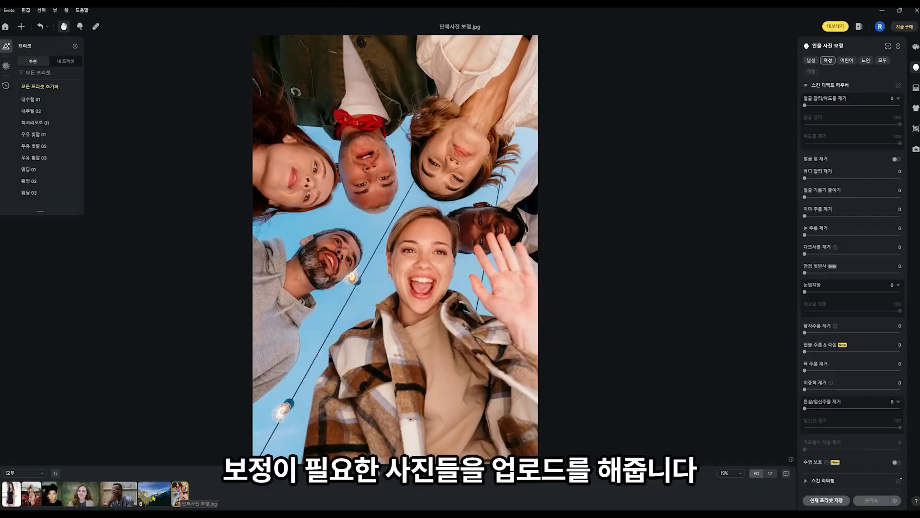
Browse the imported landscape and portrait photos, finishing on 피부잡티, 주름, 잔머리.jpg
click(152, 495)
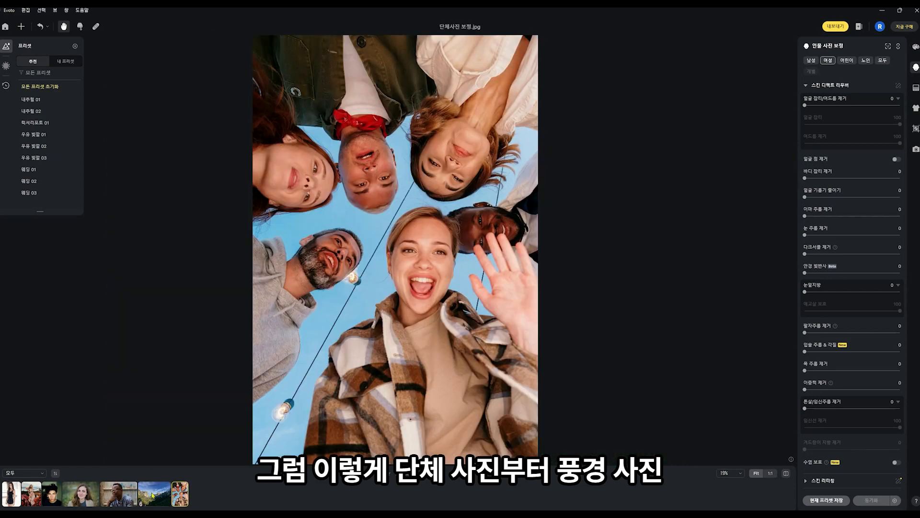
click(153, 495)
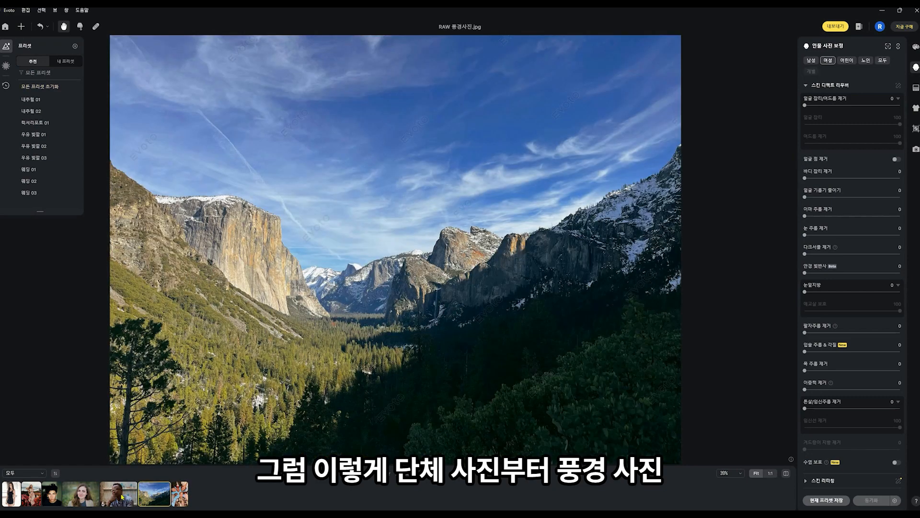
click(118, 495)
click(51, 494)
click(31, 494)
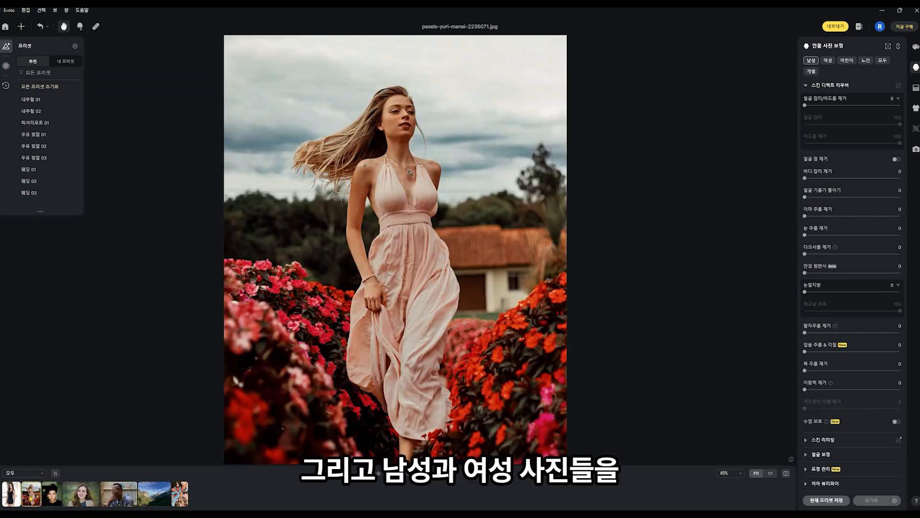
click(78, 497)
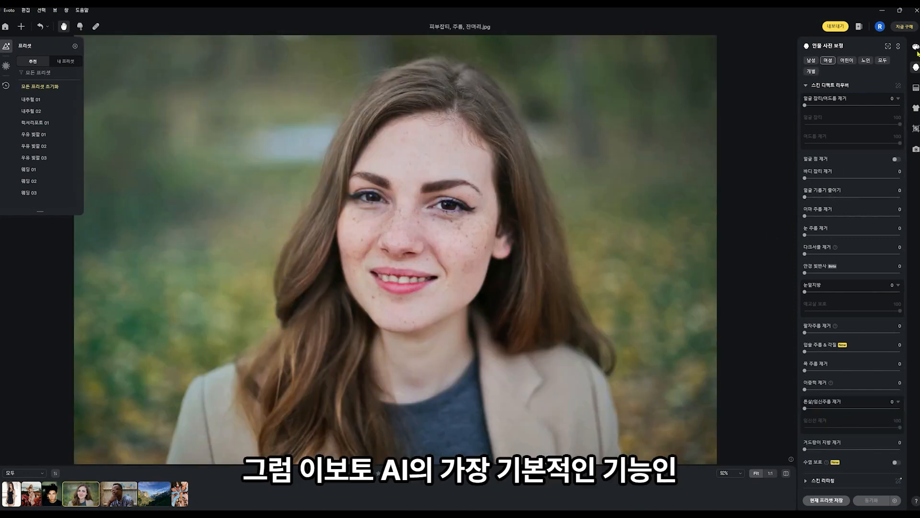
In portrait retouching, set forehead wrinkle removal (이마 주름 제거) to 50 and eye wrinkle removal (눈 주름 제거) to 37
click(915, 66)
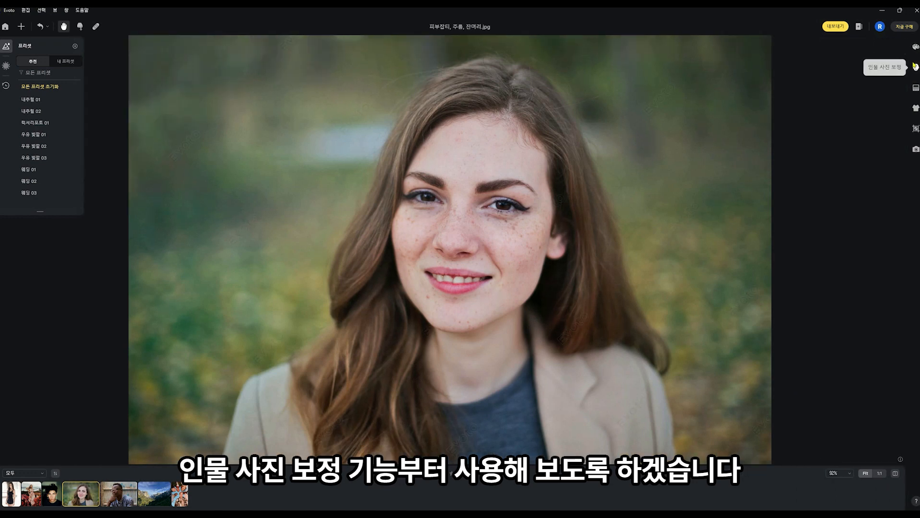
click(915, 66)
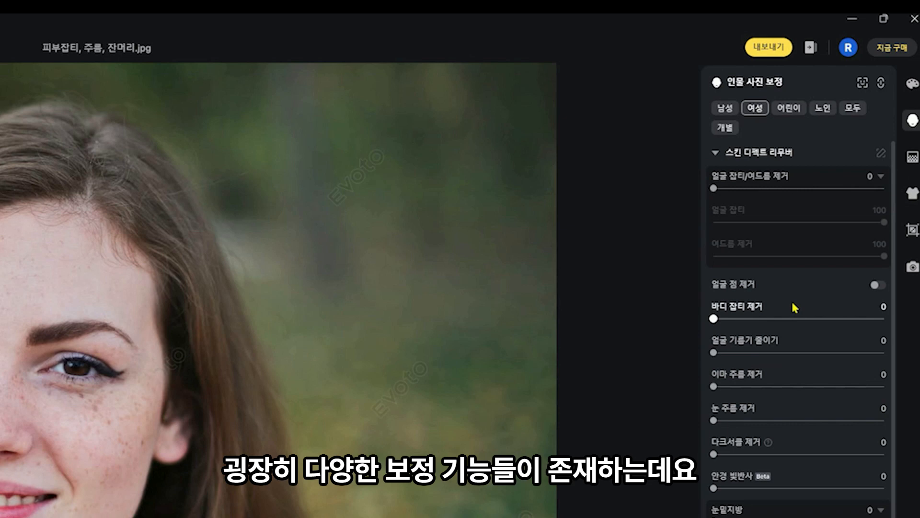
scroll(793, 307, down, 3)
scroll(793, 307, up, 3)
drag(716, 318, 772, 319)
drag(788, 247, 839, 235)
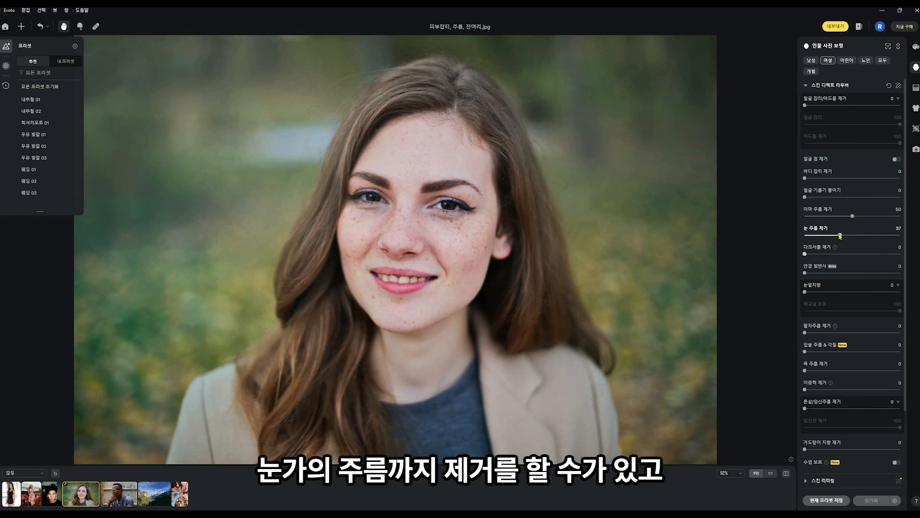
Set facial blemish and acne removal (얼굴 잡티/여드름 제거) to 67 and compare the portrait before and after
scroll(842, 238, down, 1)
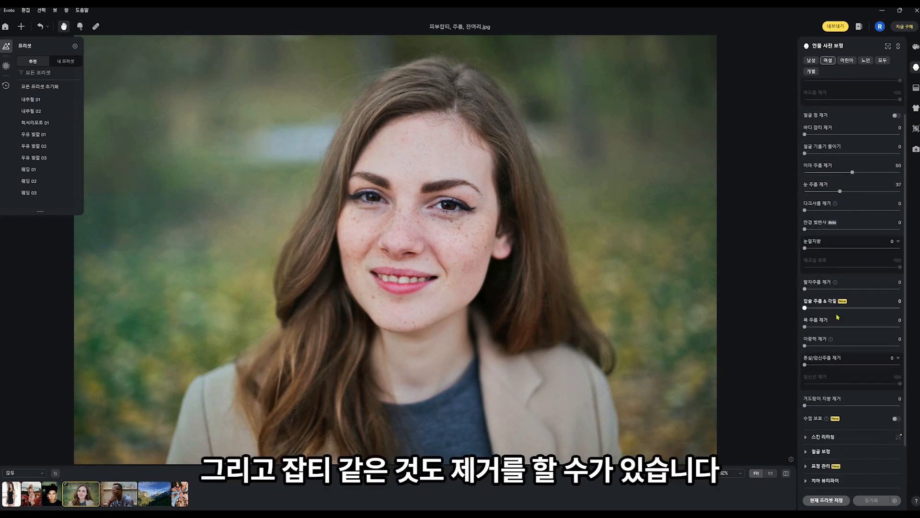
scroll(838, 317, up, 1)
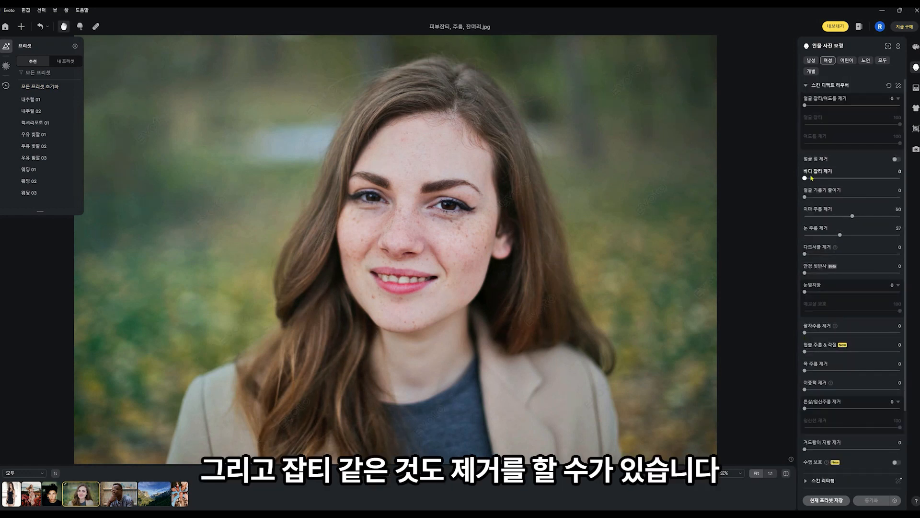
drag(806, 105, 869, 105)
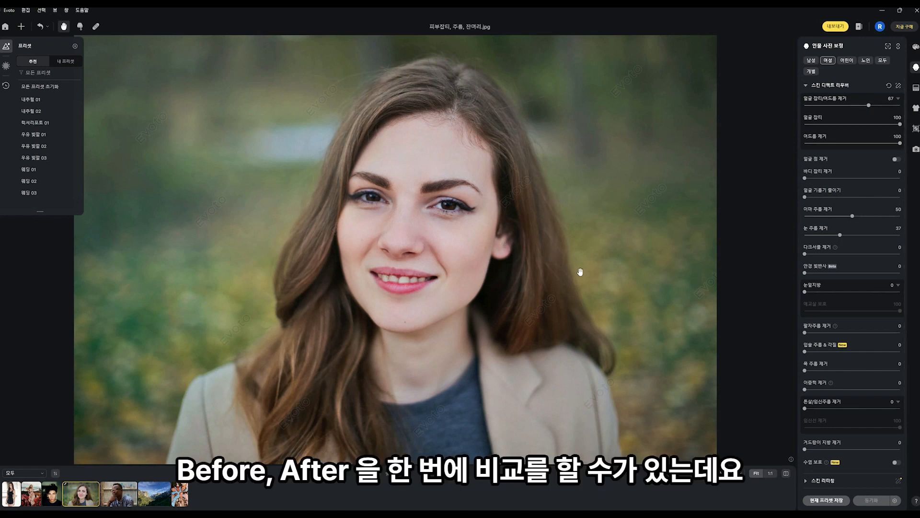
click(600, 271)
click(599, 271)
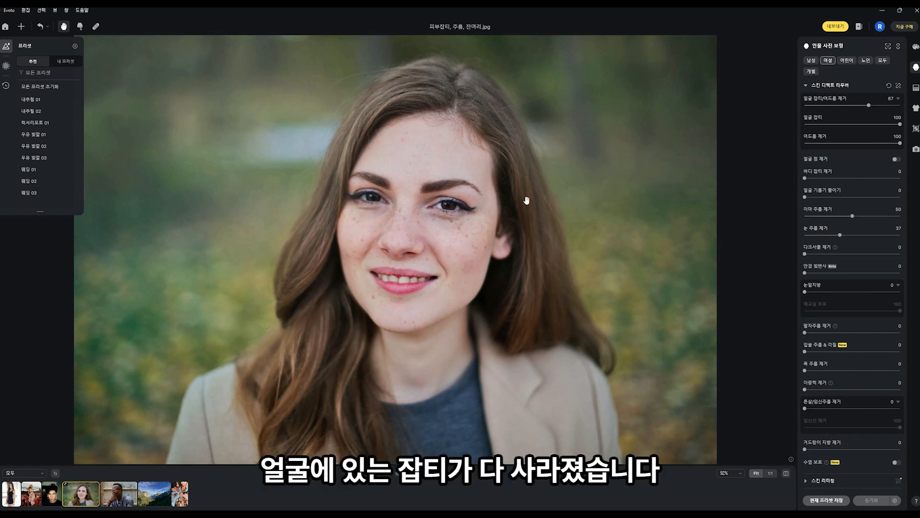
Set mouth-corner correction (입꼬리 보정) to 44 and stray hair removal (잔머리 제거) to 82
scroll(853, 288, down, 3)
drag(805, 389, 846, 389)
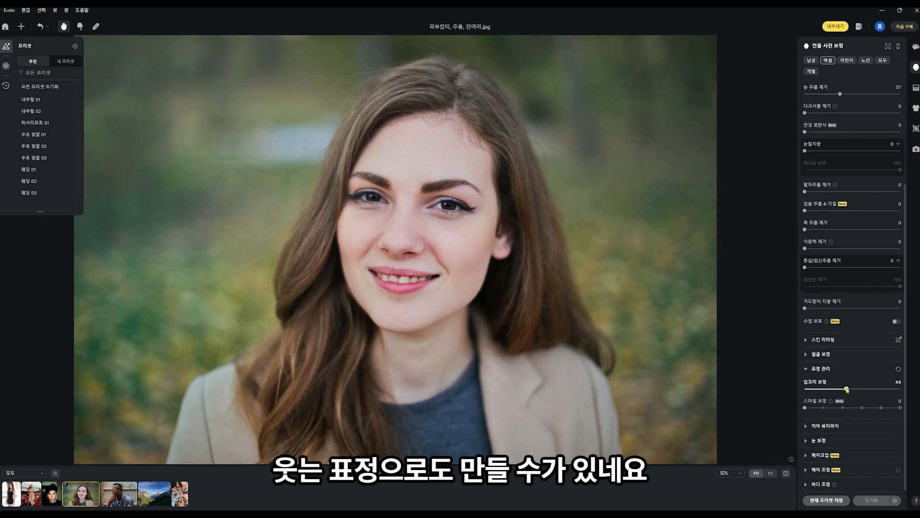
scroll(825, 374, down, 3)
click(825, 348)
drag(805, 426, 877, 430)
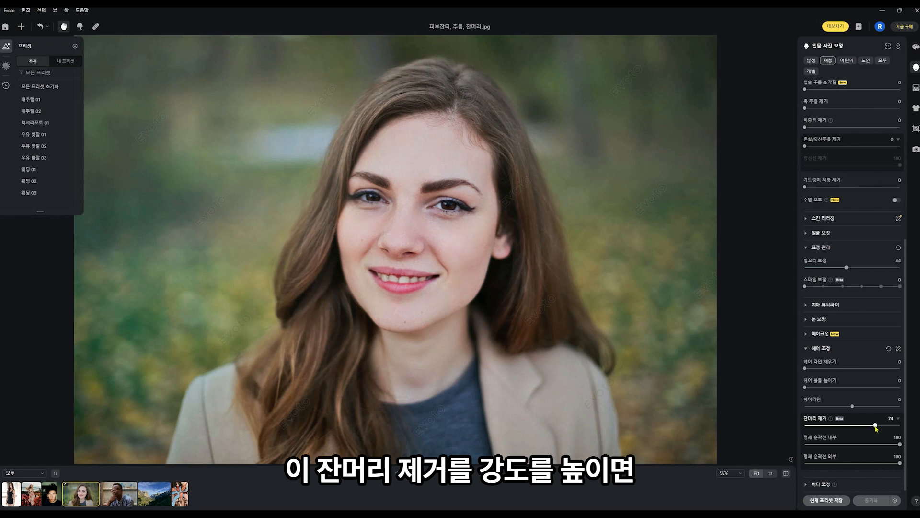
drag(876, 426, 883, 426)
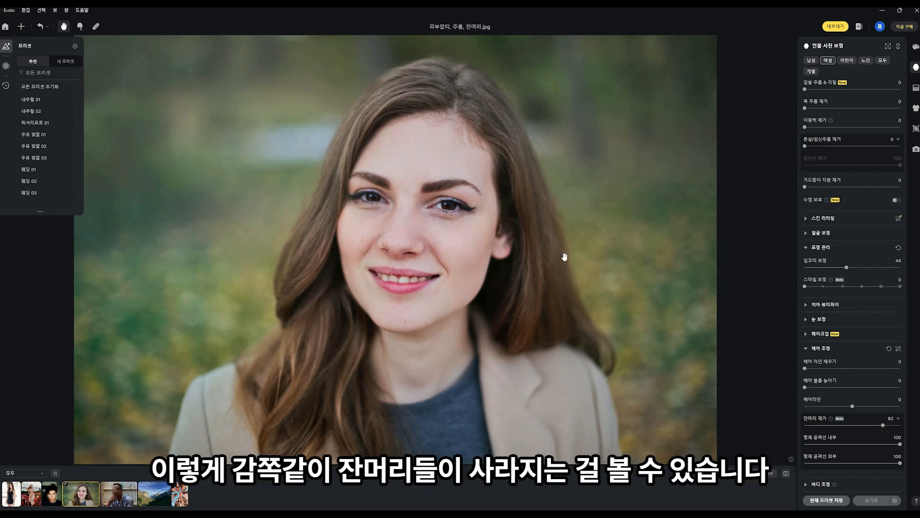
scroll(843, 309, up, 5)
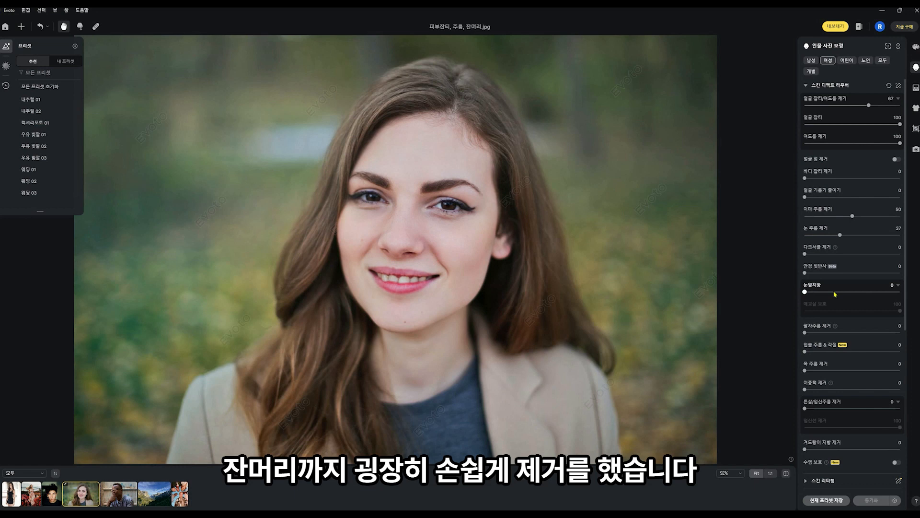
Open colour correction (색감 보정) and examine its basic tone, curve and HSL adjustments
click(916, 47)
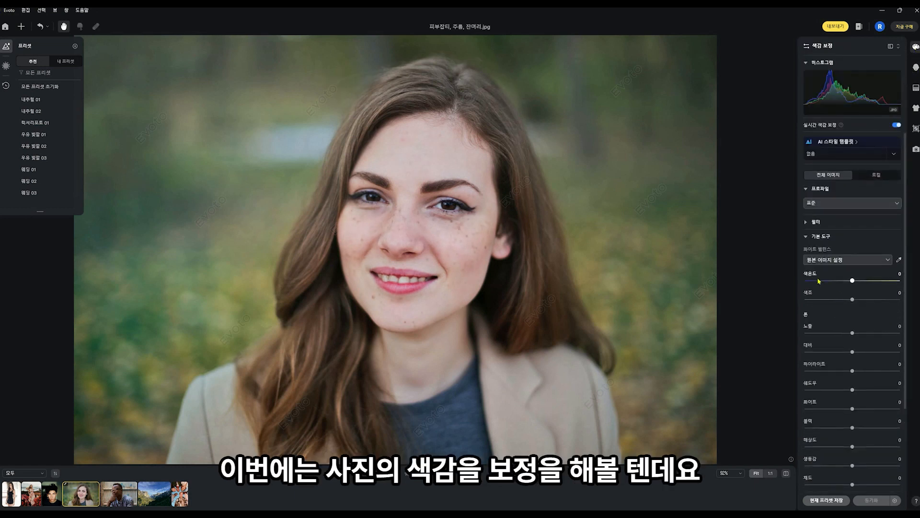
scroll(819, 281, down, 3)
click(806, 396)
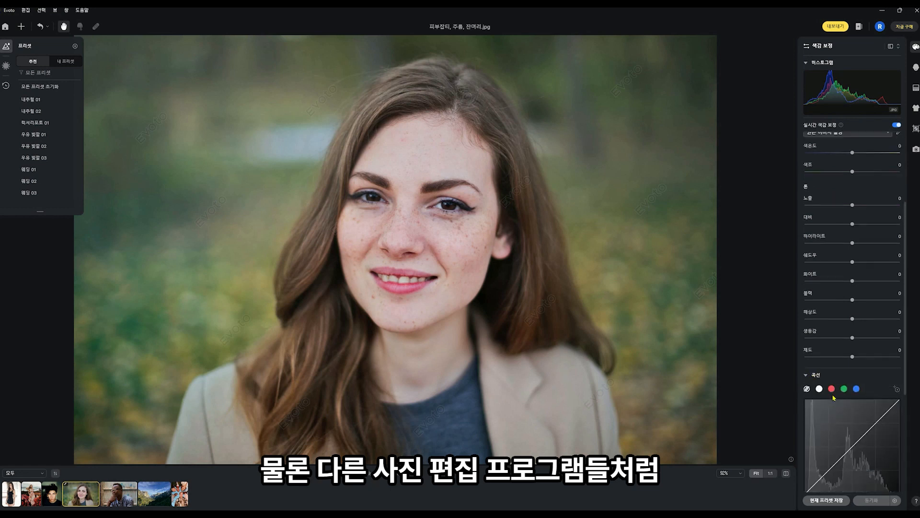
scroll(824, 383, down, 3)
scroll(838, 276, up, 5)
scroll(838, 277, down, 5)
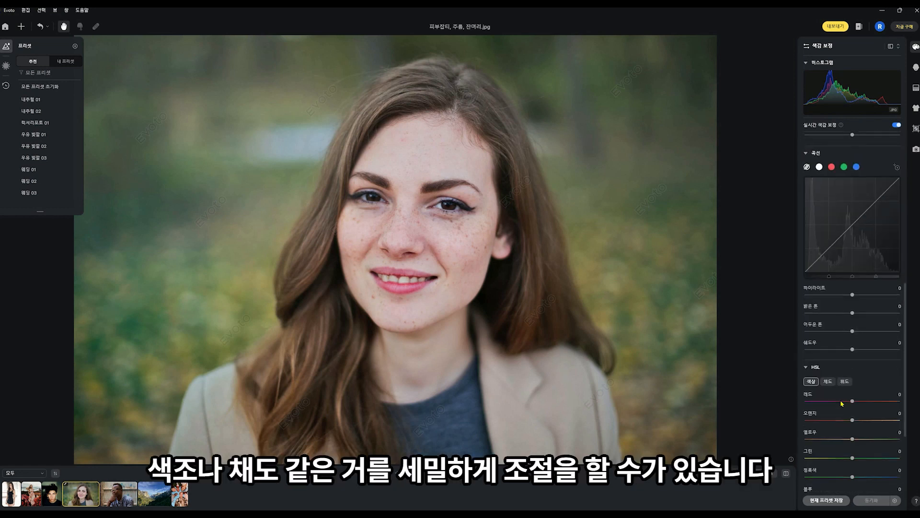
scroll(860, 394, up, 5)
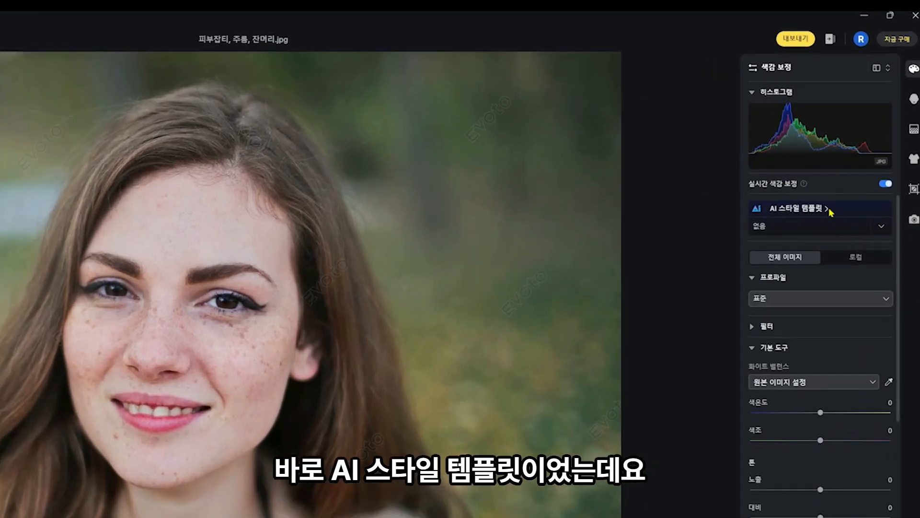
Open the AI style templates and try 내추럴, 올리브 그린 필름, 순수한 사랑 and 비비드 라이트 on the portrait
click(853, 142)
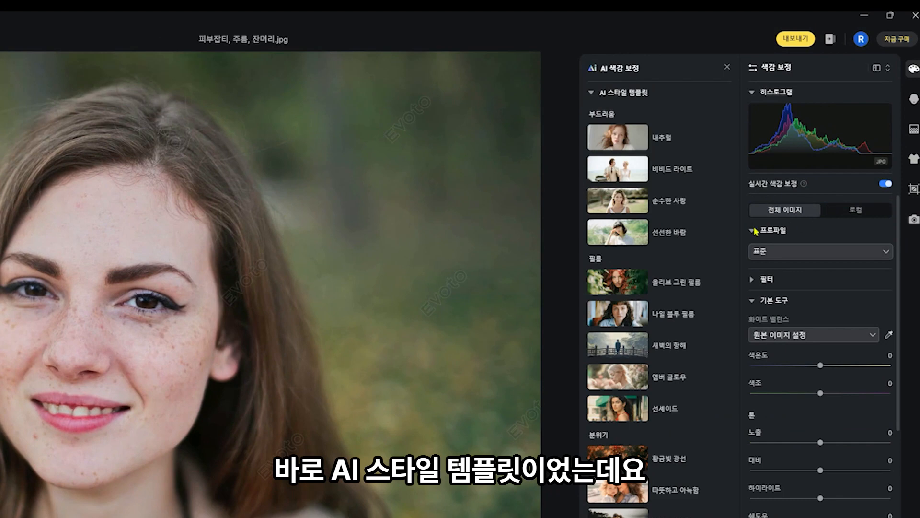
click(664, 142)
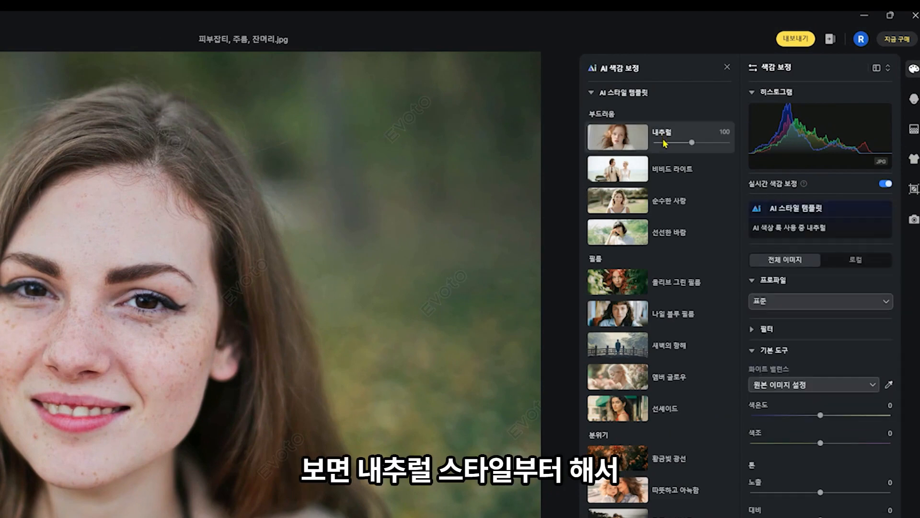
click(675, 281)
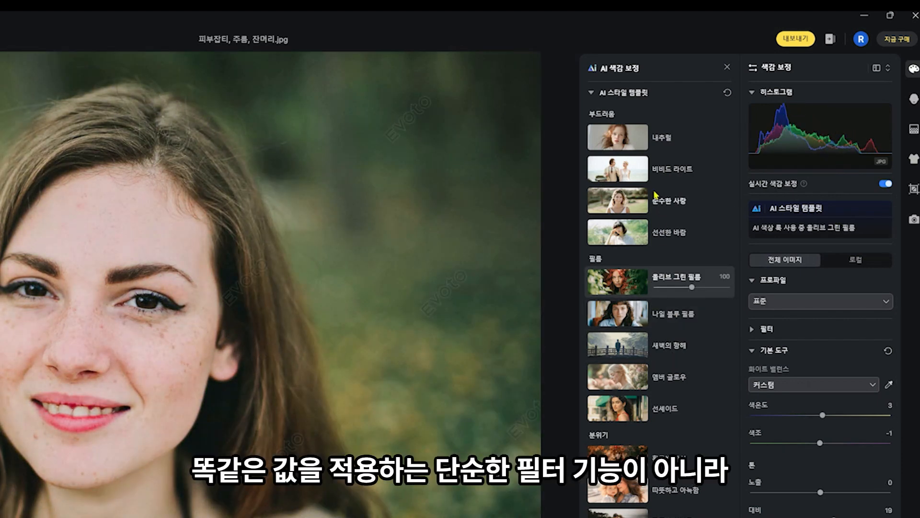
click(656, 195)
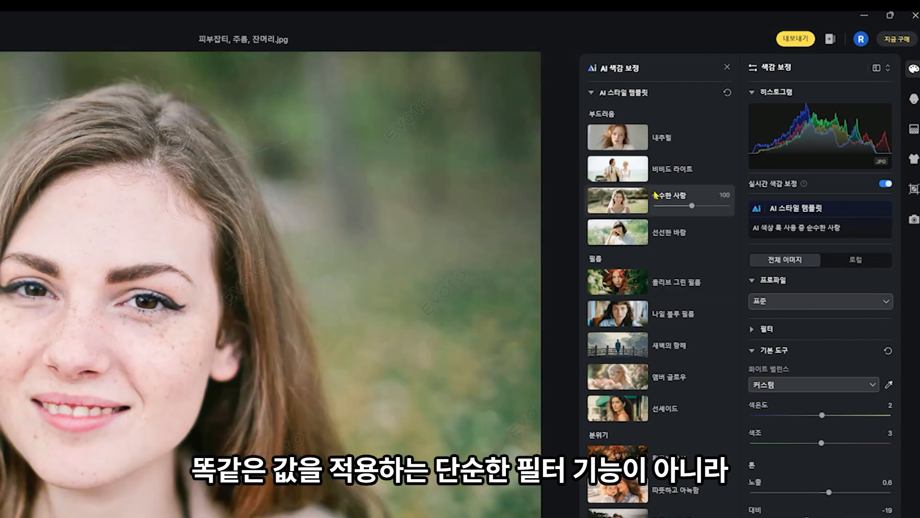
click(666, 168)
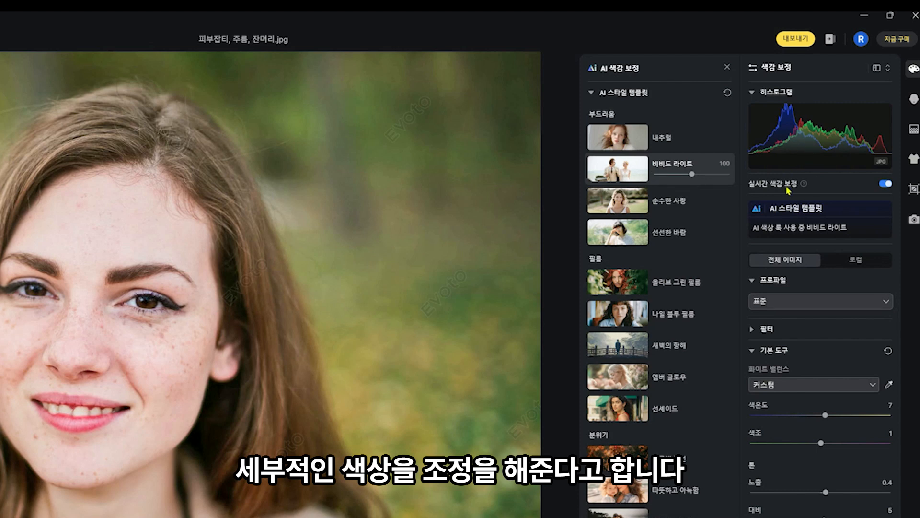
Try the 순수한 사랑, 선선한 바람, 나일 블루 필름 and 새벽의 항해 styles, and apply 앰버 글로우
click(670, 202)
click(671, 232)
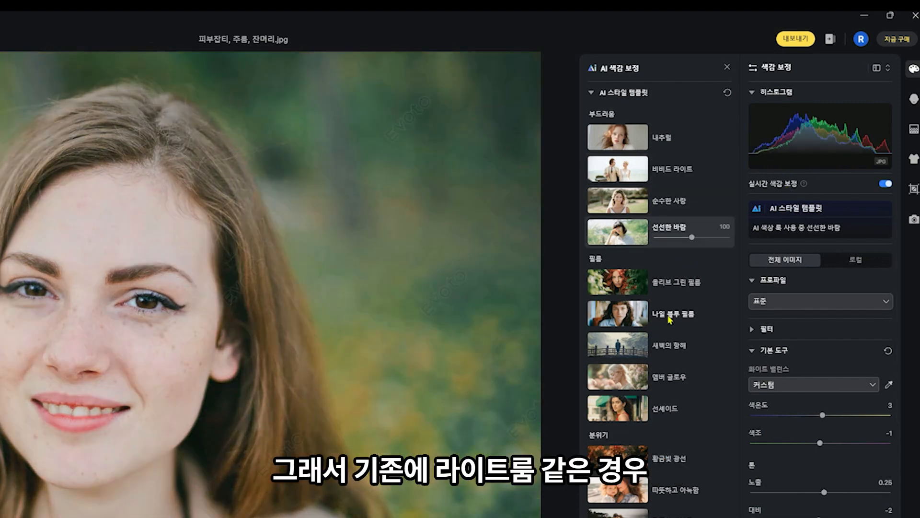
click(670, 319)
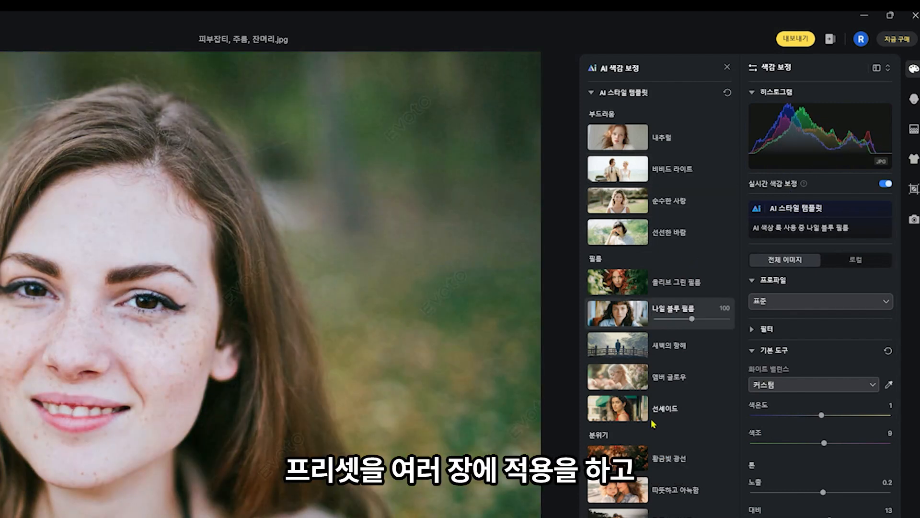
click(670, 352)
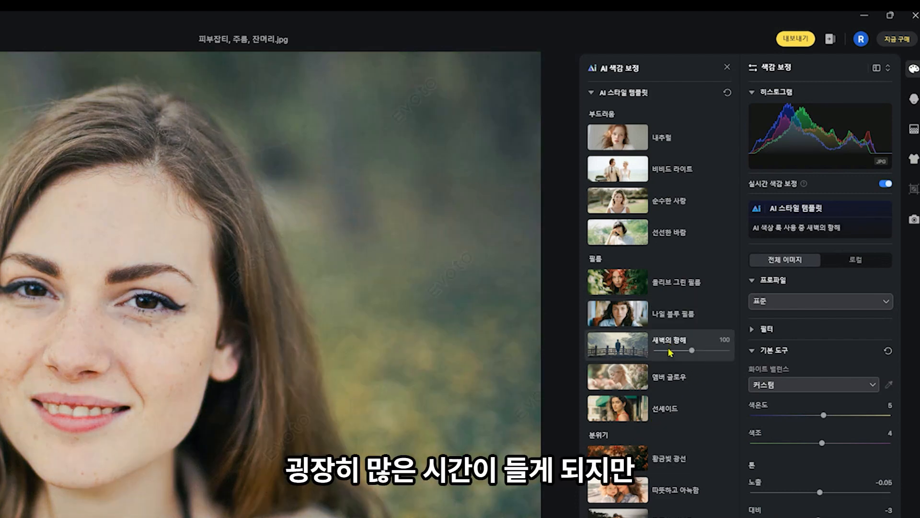
click(669, 389)
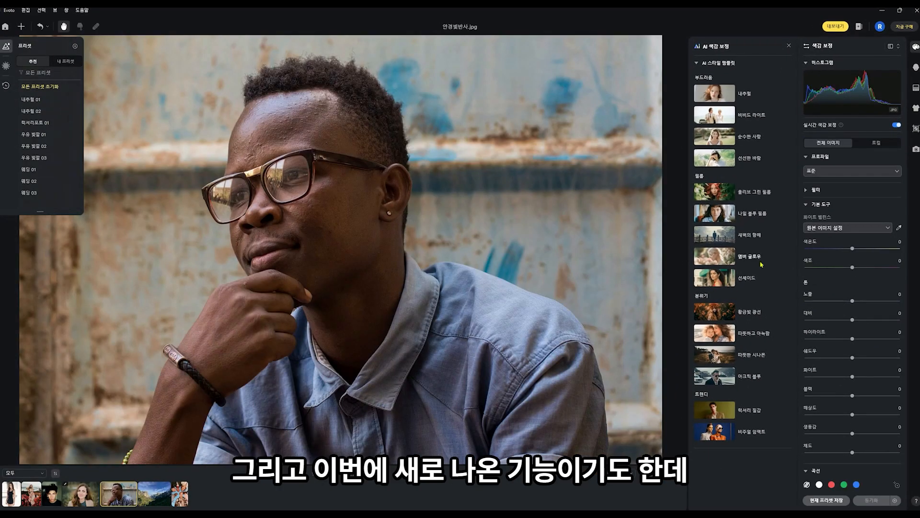
Open portrait retouching for the glasses photo and set glasses glare removal (안경 빛반사) to 98 in eye correction (눈 보정)
click(916, 68)
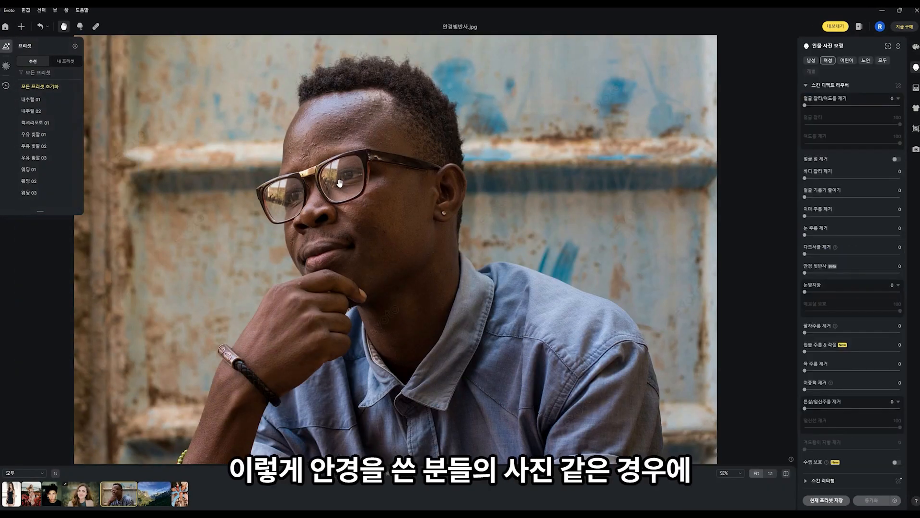
scroll(863, 326, down, 2)
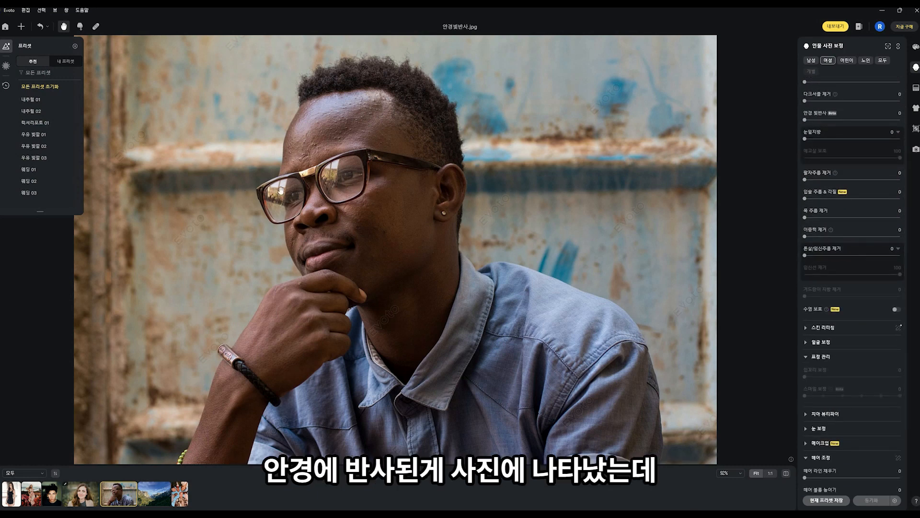
scroll(843, 378, down, 3)
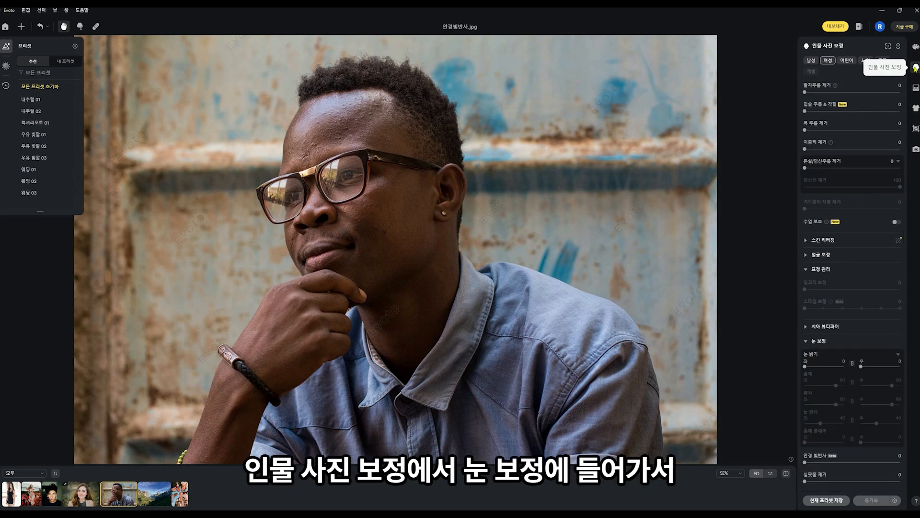
click(819, 341)
scroll(827, 285, down, 2)
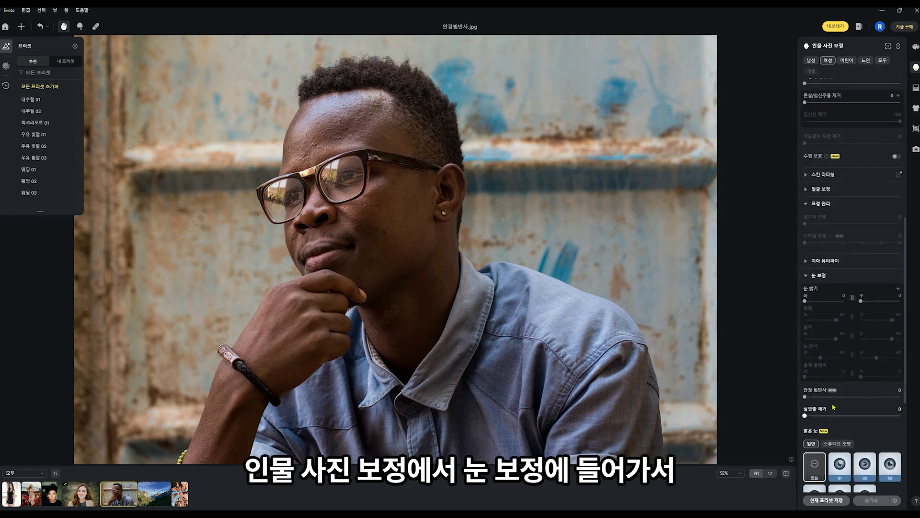
drag(805, 397, 898, 398)
click(368, 216)
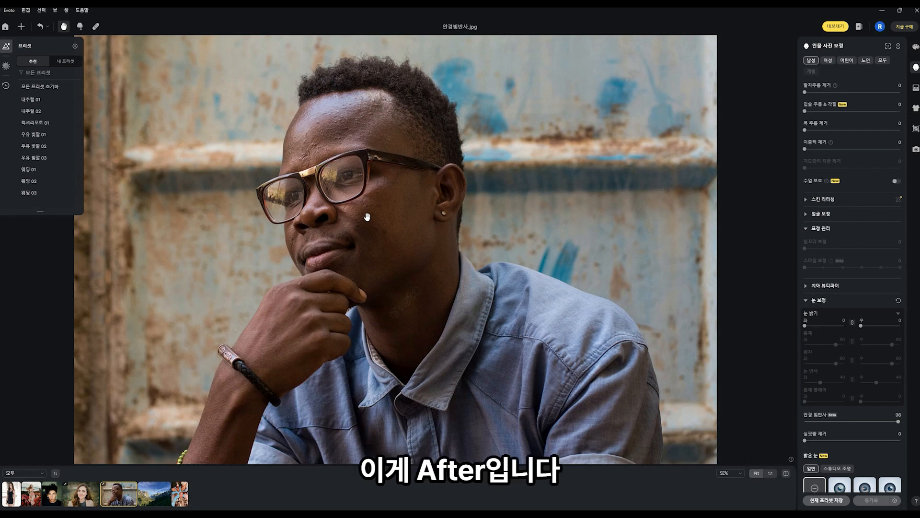
mouse_move(335, 173)
mouse_down()
mouse_move(321, 166)
mouse_move(347, 182)
mouse_move(338, 172)
mouse_move(337, 189)
mouse_up()
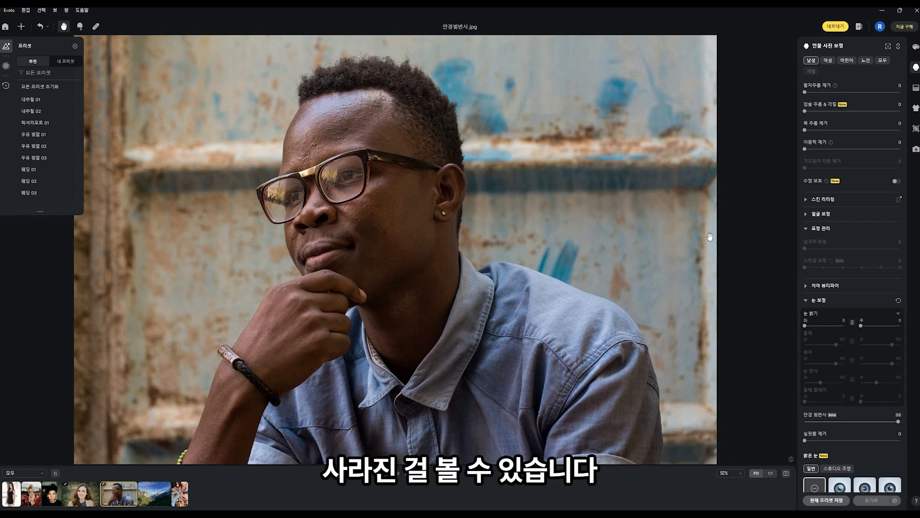
Set the hairline (헤어라인) to 39 in face correction and raise facial blemish and acne removal (얼굴 잡티/여드름 제거)
click(828, 212)
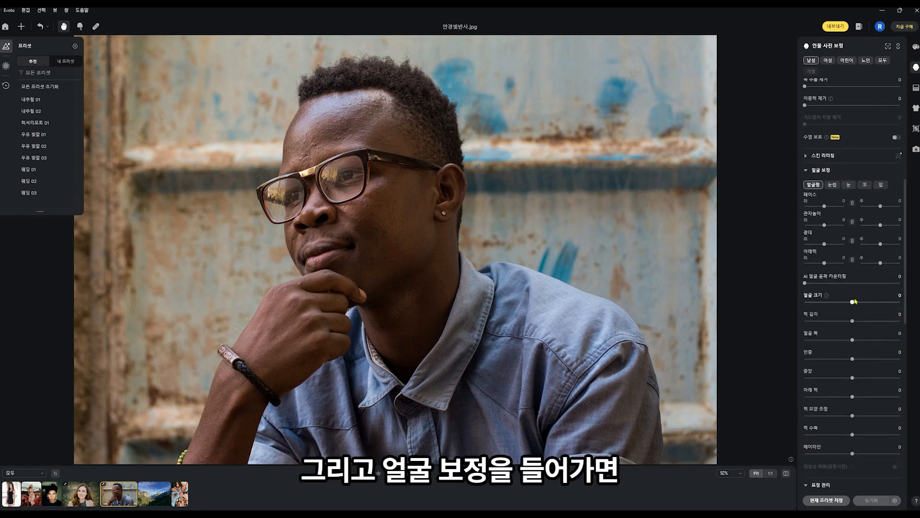
scroll(824, 309, down, 3)
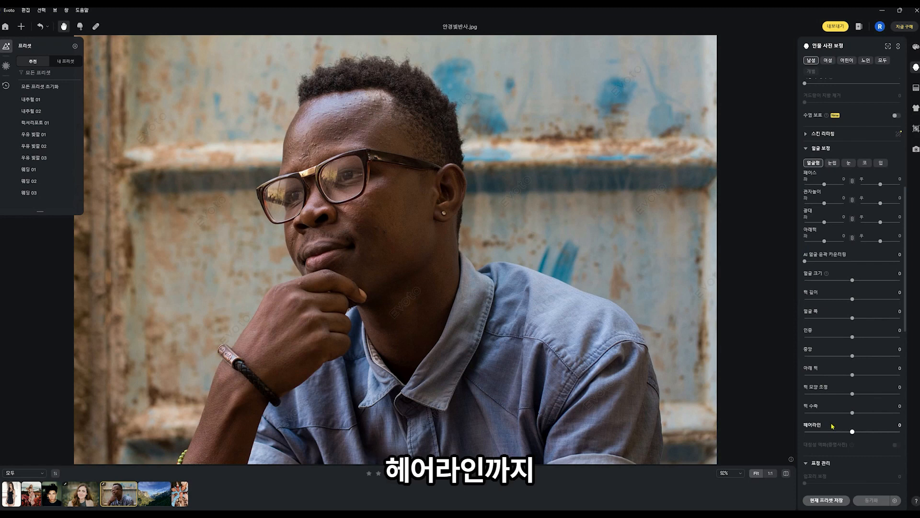
drag(853, 431, 872, 433)
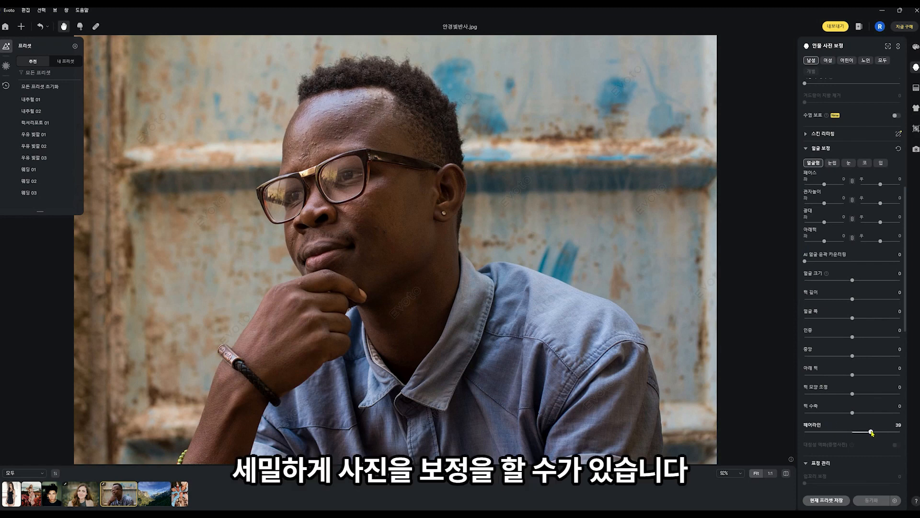
scroll(846, 349, up, 12)
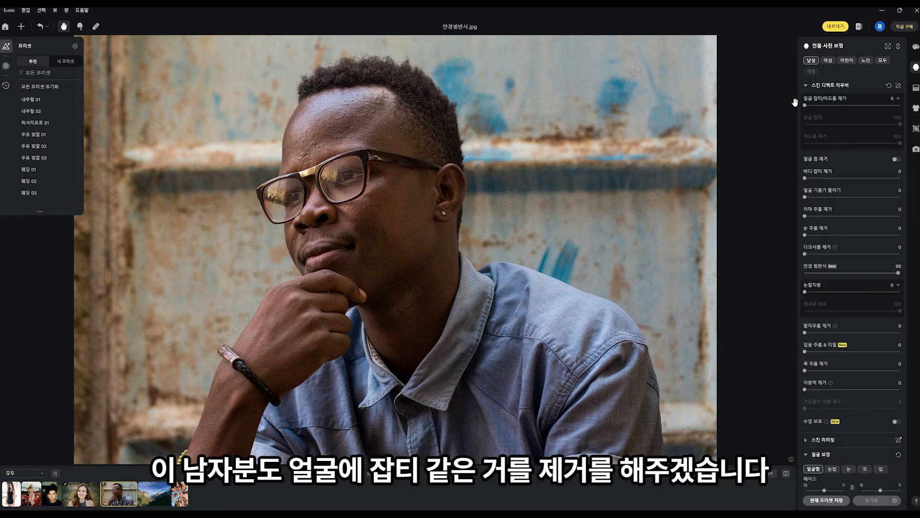
drag(851, 103, 882, 104)
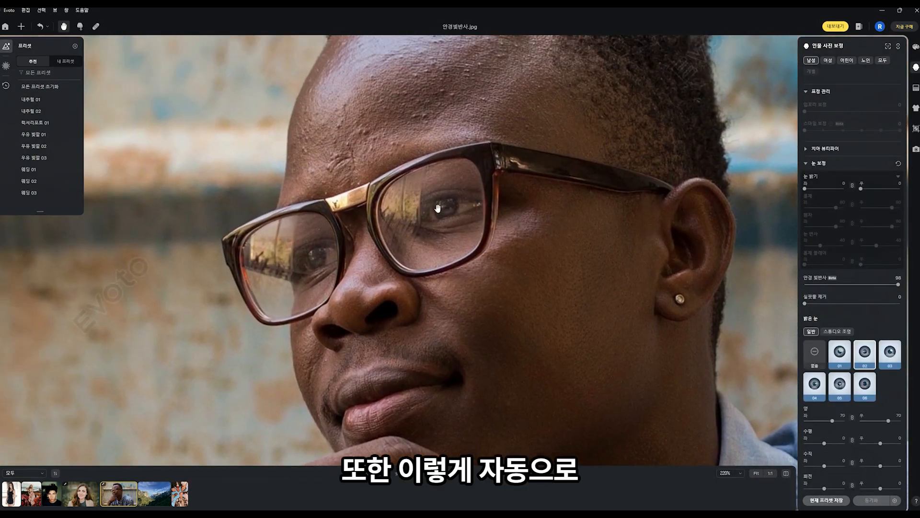
Try catchlight (밝은 눈) styles 04, 05, 06 and 03 on the man's eyes and apply style 02
click(816, 383)
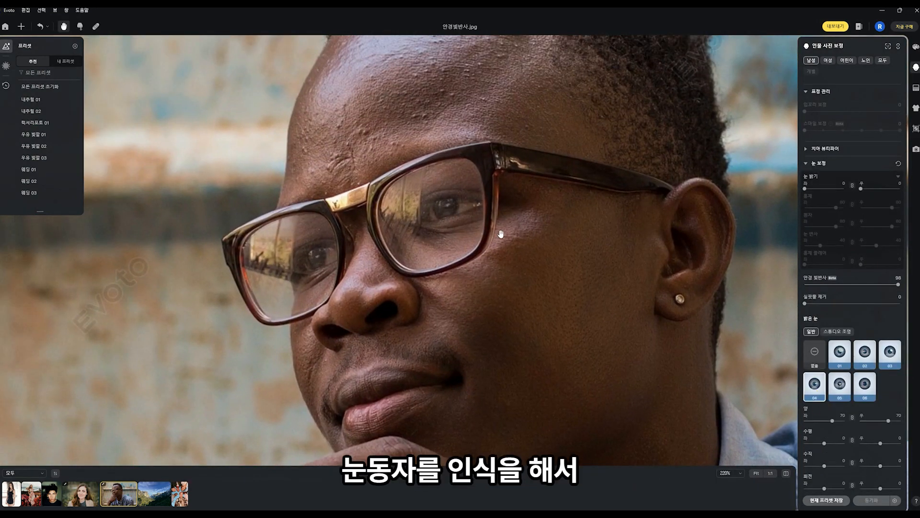
click(837, 390)
click(863, 391)
click(886, 354)
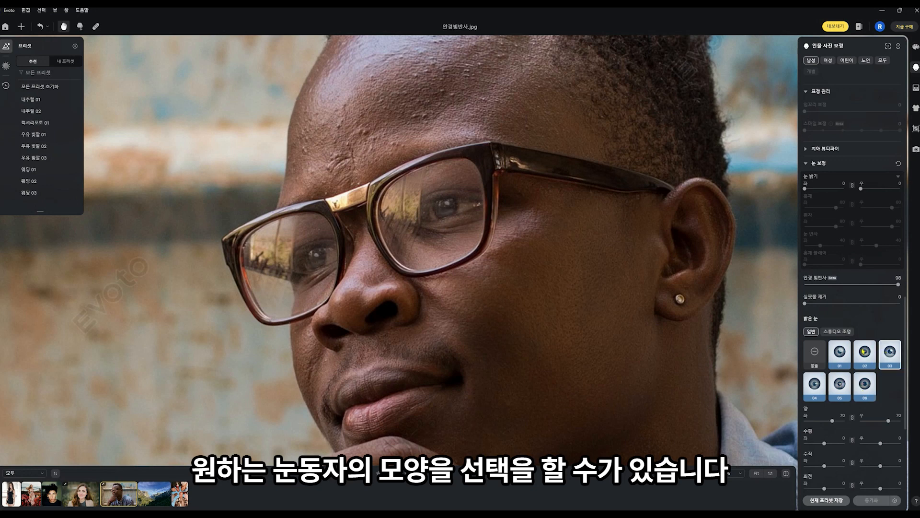
click(865, 353)
scroll(454, 275, down, 2)
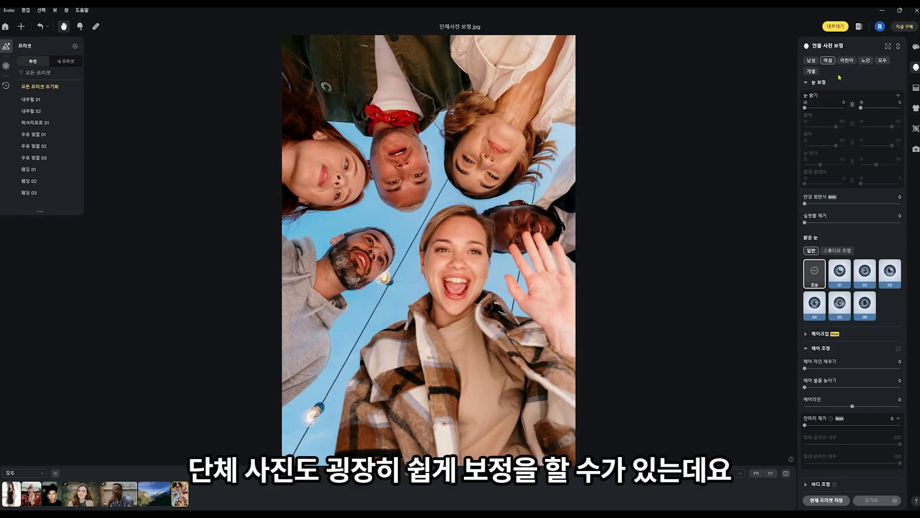
Target all people (모두) in the group photo and set nasolabial fold removal (팔자주름 제거) to 100
click(883, 61)
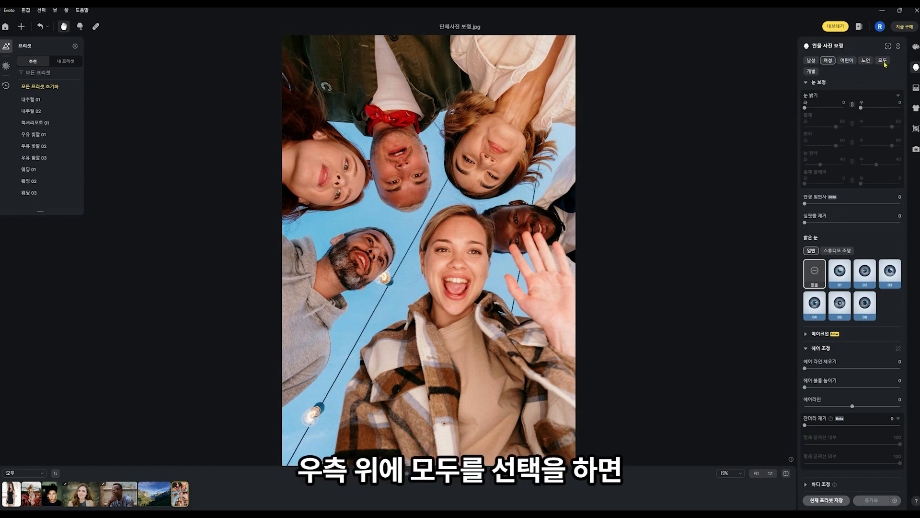
click(884, 61)
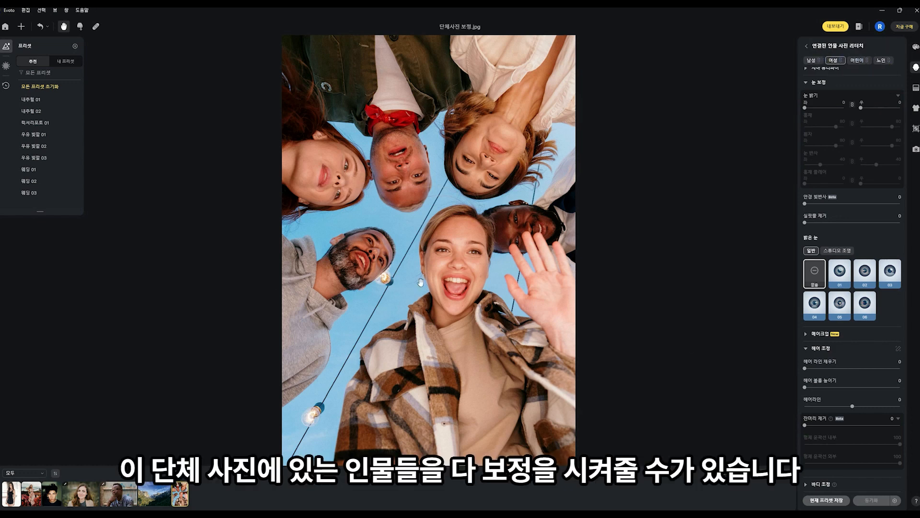
scroll(815, 191, up, 10)
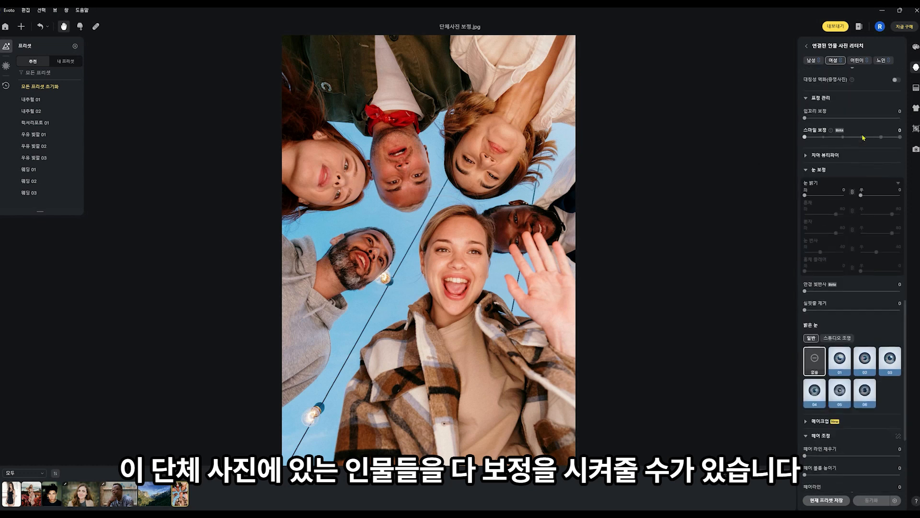
drag(805, 323, 902, 323)
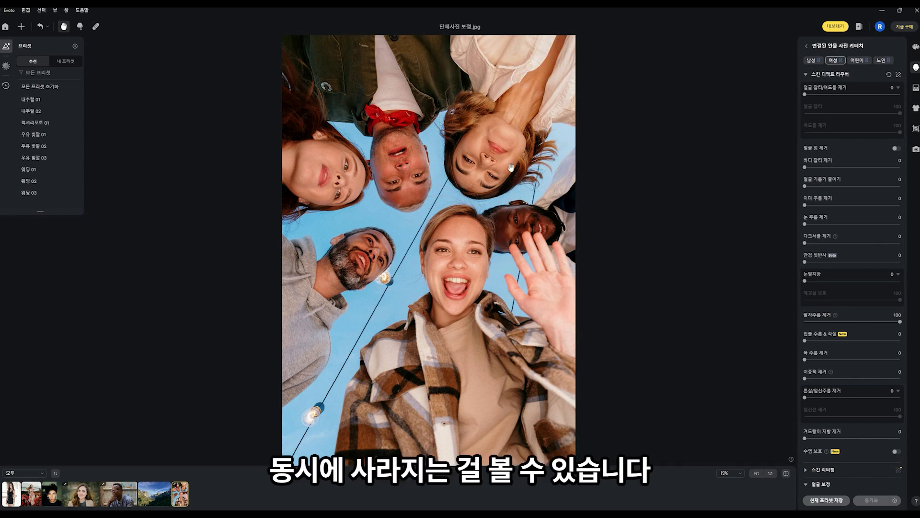
scroll(488, 241, up, 2)
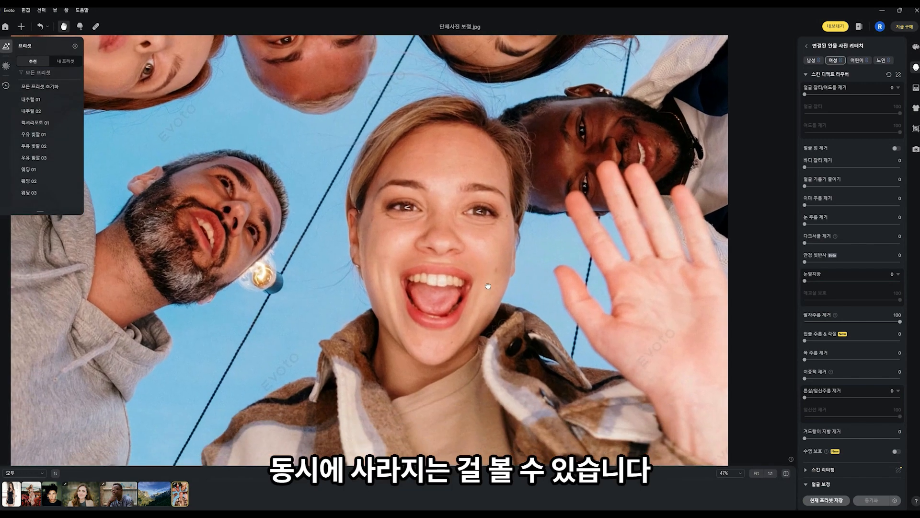
scroll(533, 317, down, 2)
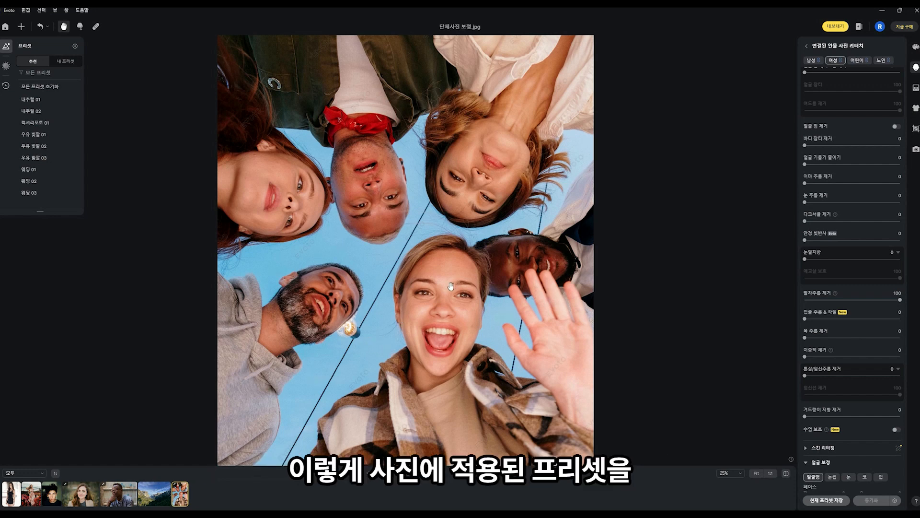
scroll(870, 186, up, 1)
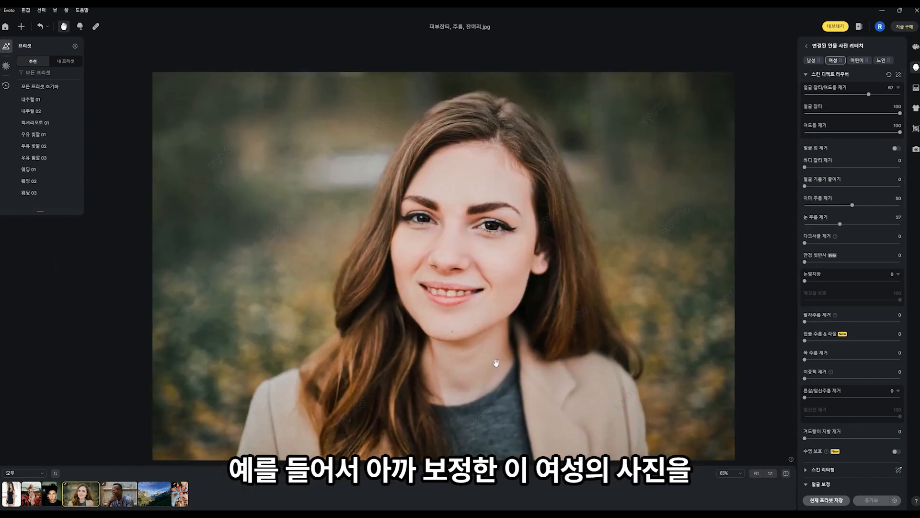
Save the woman's portrait adjustments as a preset named TEST and select it among the personal presets (내 프리셋)
click(823, 501)
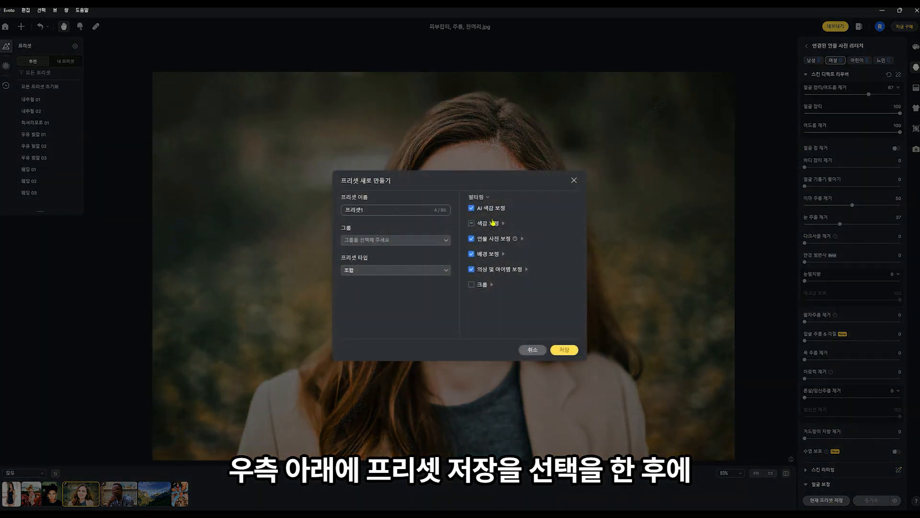
double_click(373, 209)
text(test)
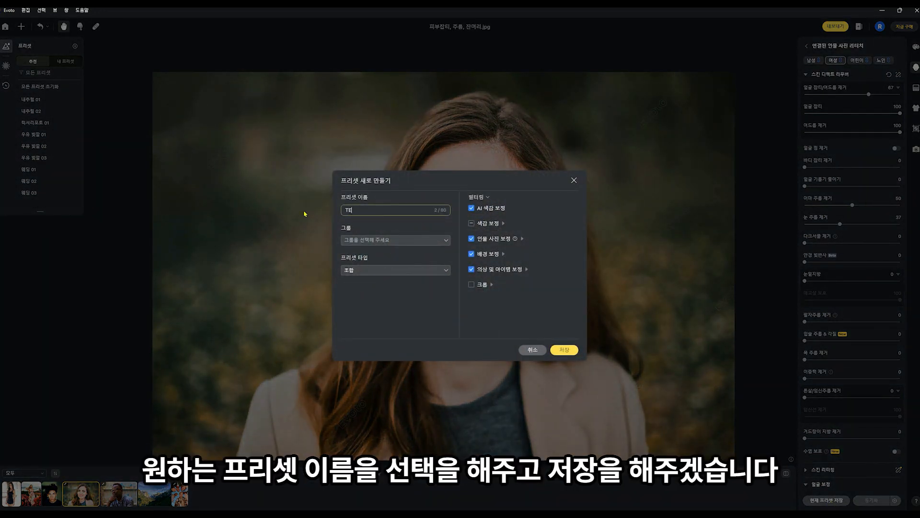
click(556, 348)
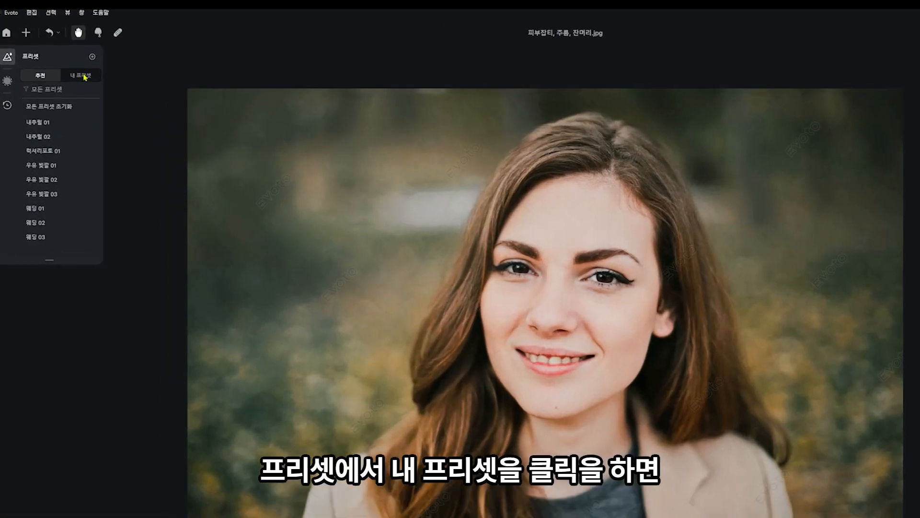
click(69, 62)
click(47, 146)
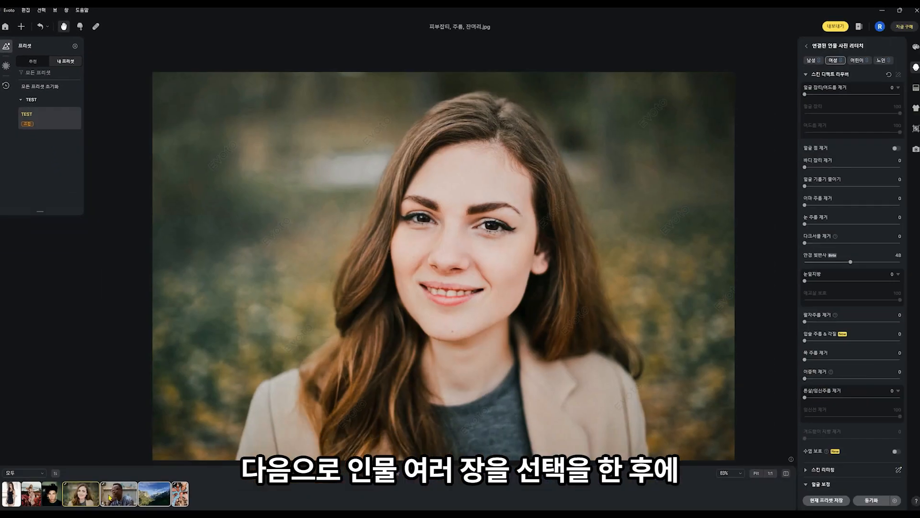
Synchronise the woman's portrait adjustments to the glasses portrait and the group photo, and check the effect on both photos
ctrl+click(176, 498)
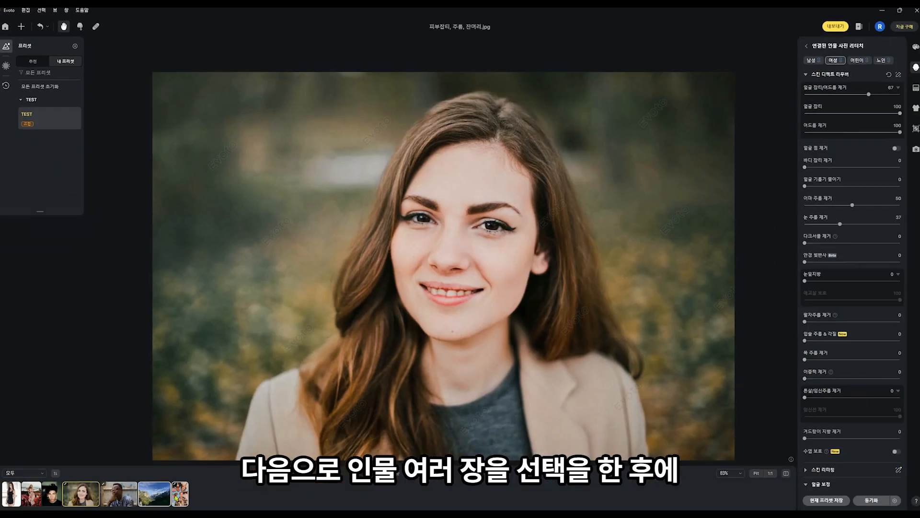
click(872, 500)
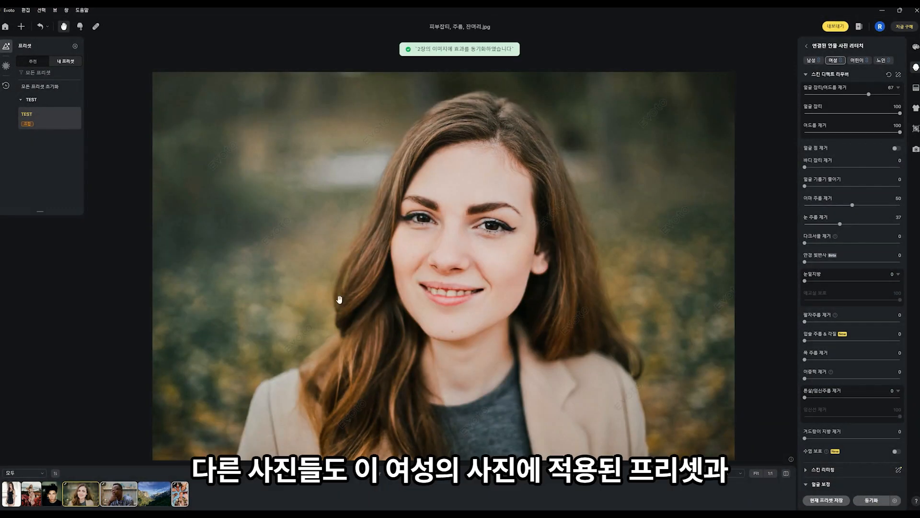
click(121, 498)
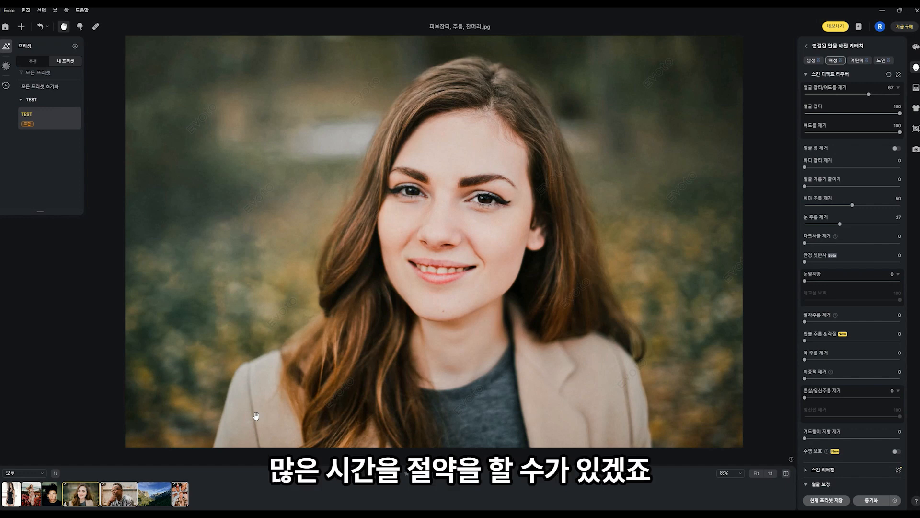
key(Right)
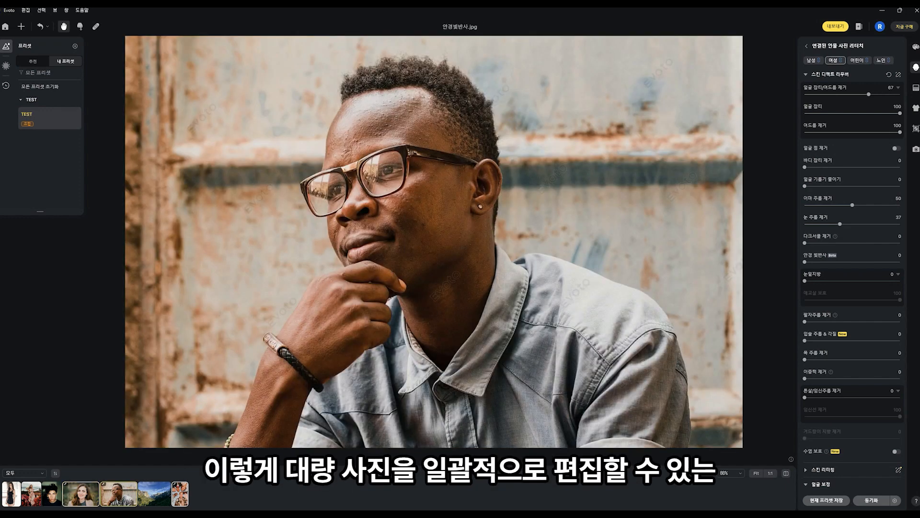
click(182, 494)
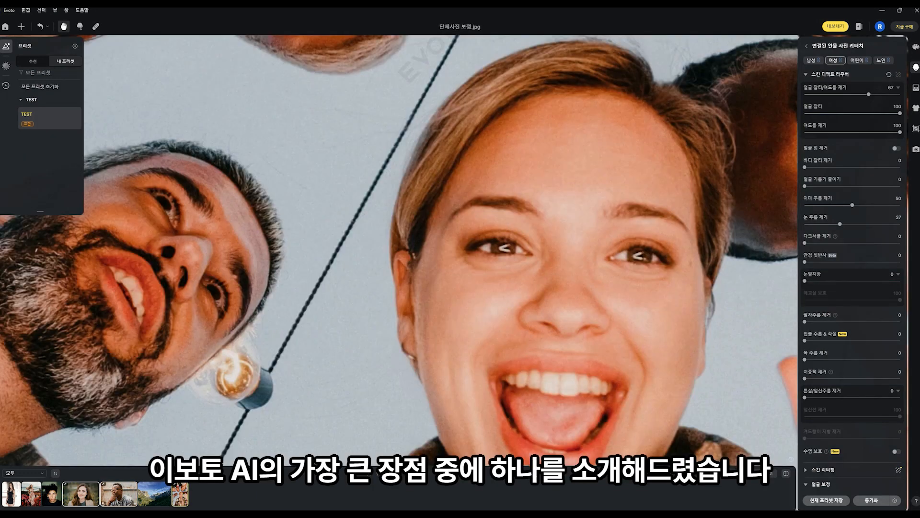
scroll(282, 356, down, 5)
drag(268, 356, 313, 350)
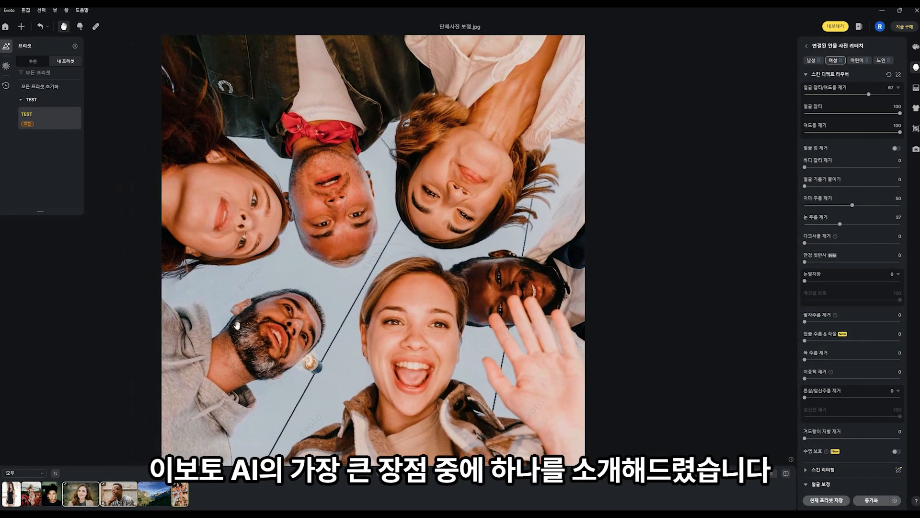
Open the new features overview (새로운 기능), view tethered shooting, XMP preset and .Cube import and glasses glare, and close it
click(84, 11)
click(101, 29)
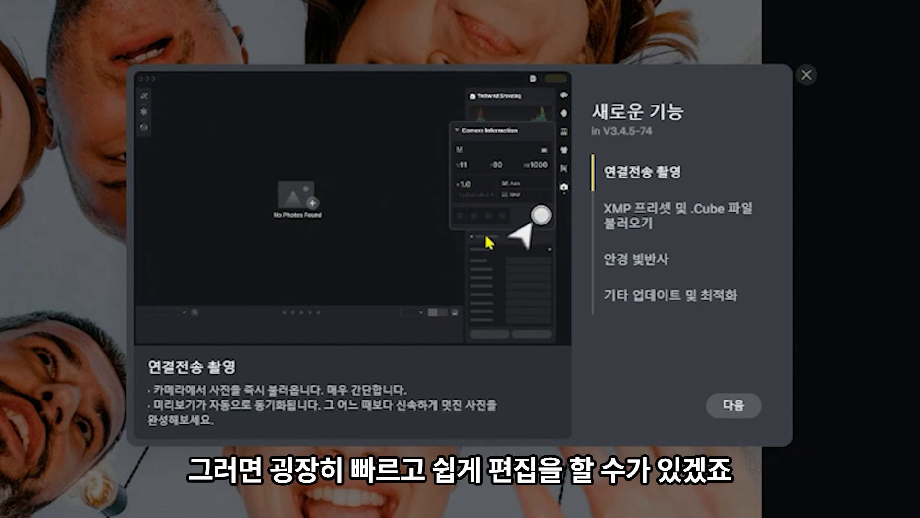
click(643, 220)
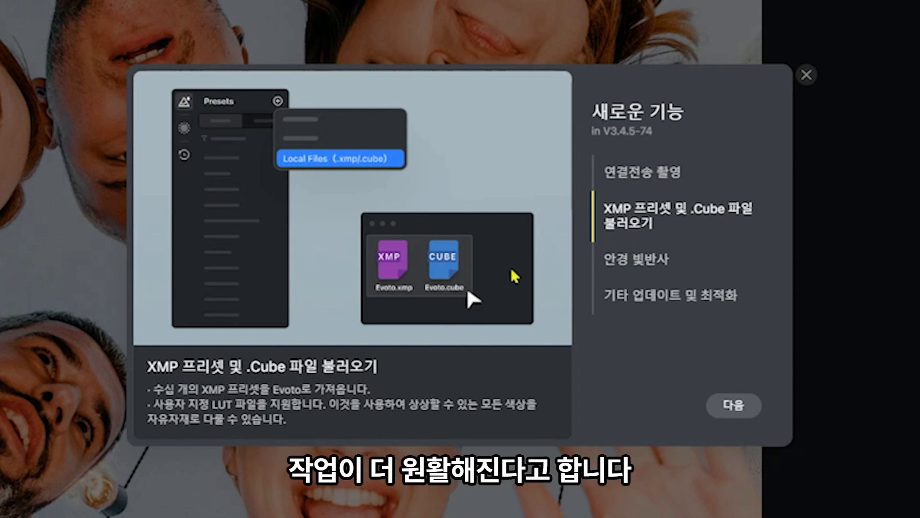
click(639, 260)
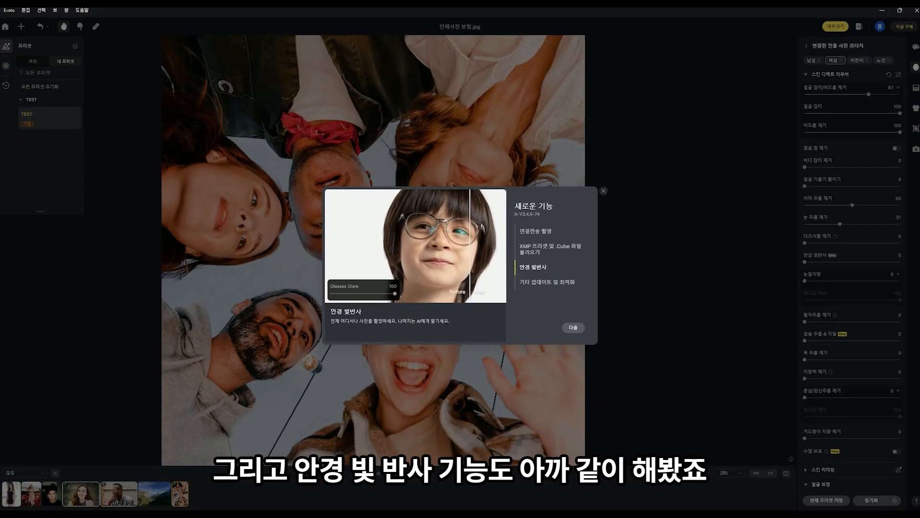
key(Escape)
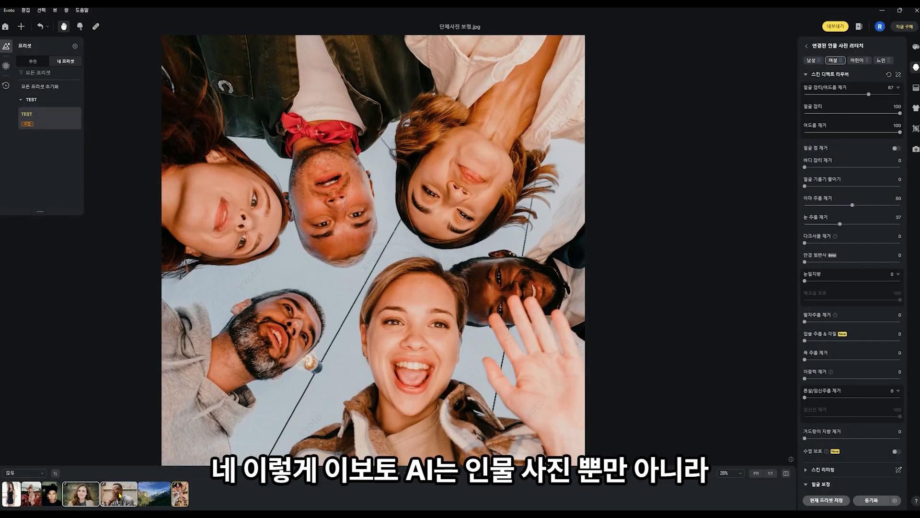
Open the landscape photo, set its sharpening effect (선명 효과) to 132 in colour correction (색감 보정), and compare before and after
click(159, 493)
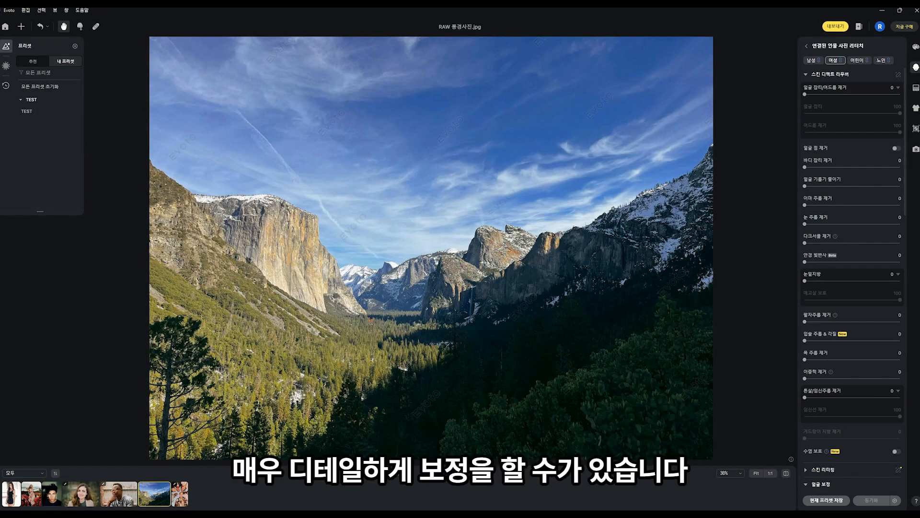
click(916, 47)
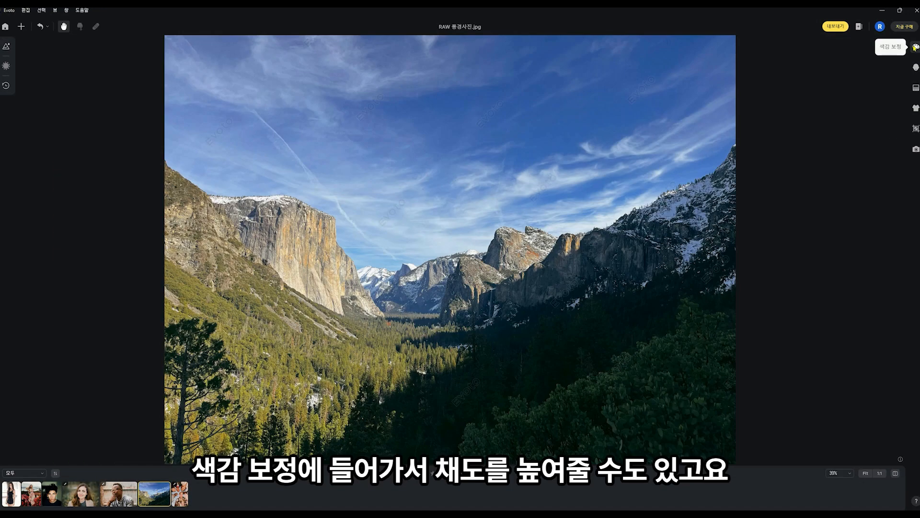
scroll(858, 390, down, 10)
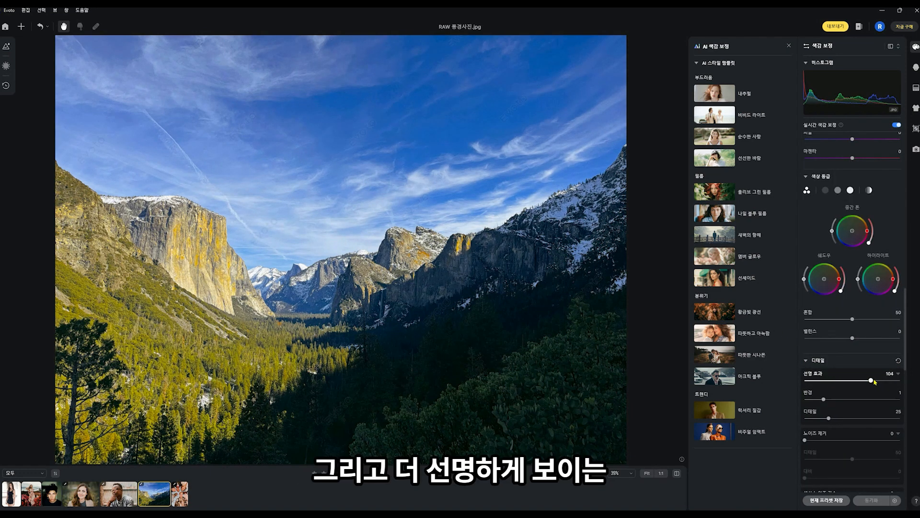
drag(875, 381, 892, 381)
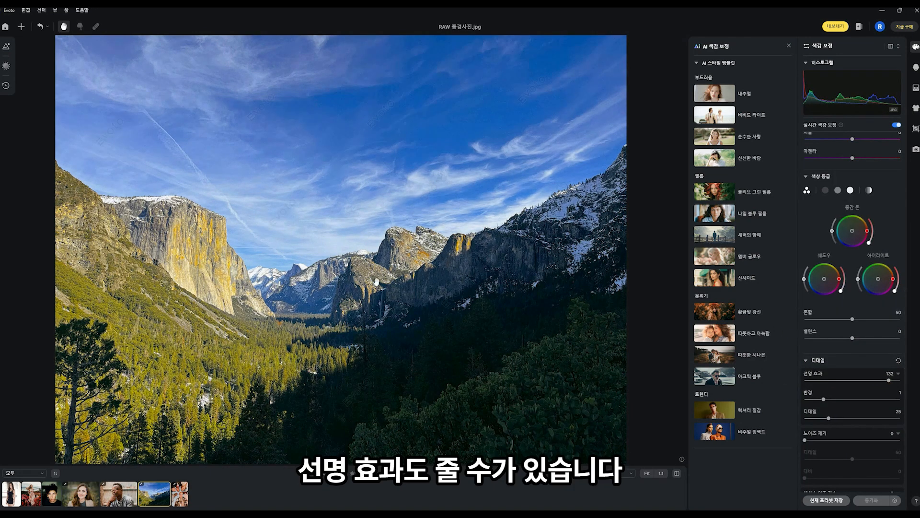
key(backslash)
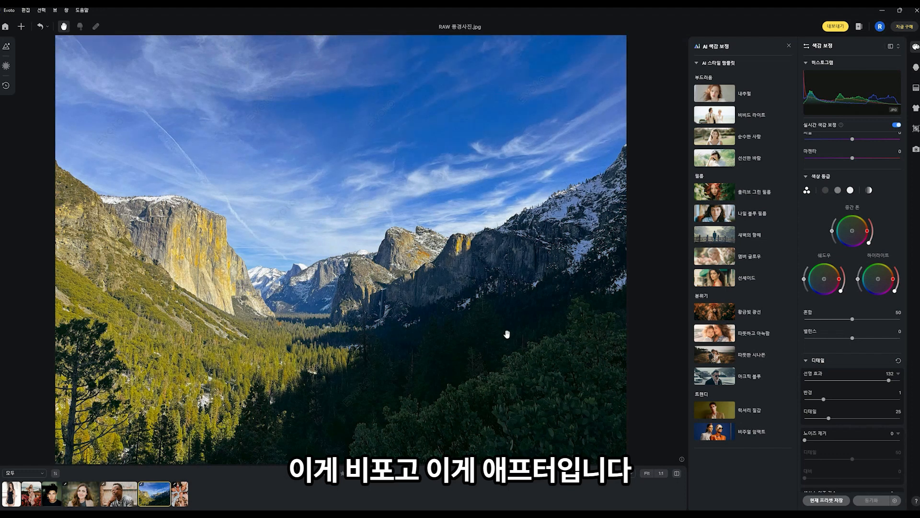
key(backslash)
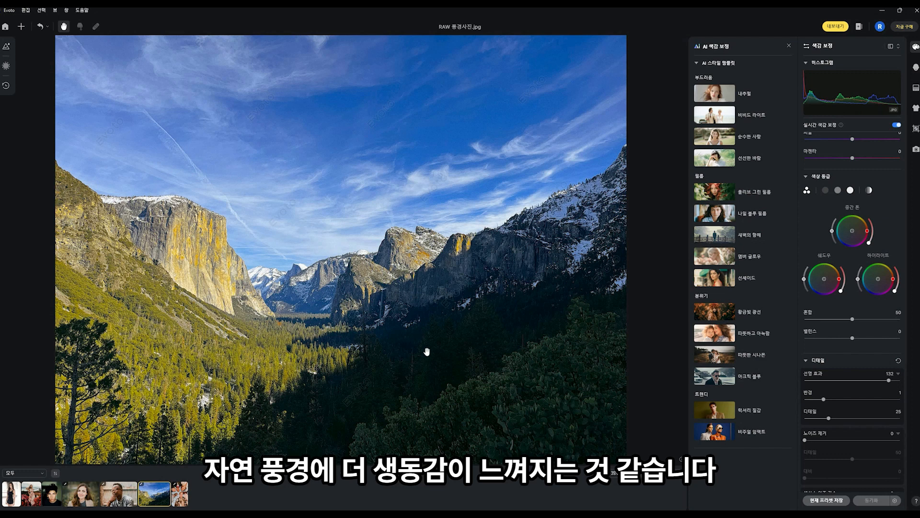
Replace the landscape's sky from the recommended blue skies (푸른 하늘), trying presets 10 and 14 and choosing 01
click(916, 87)
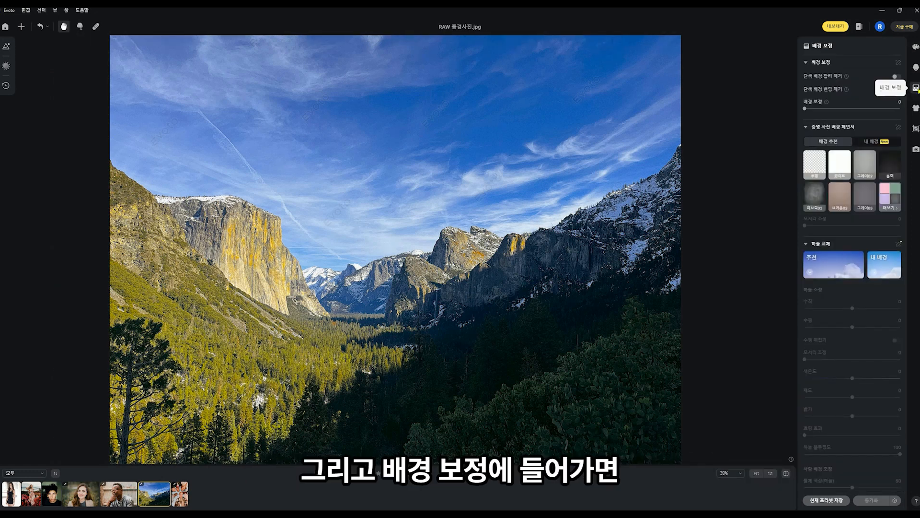
click(834, 265)
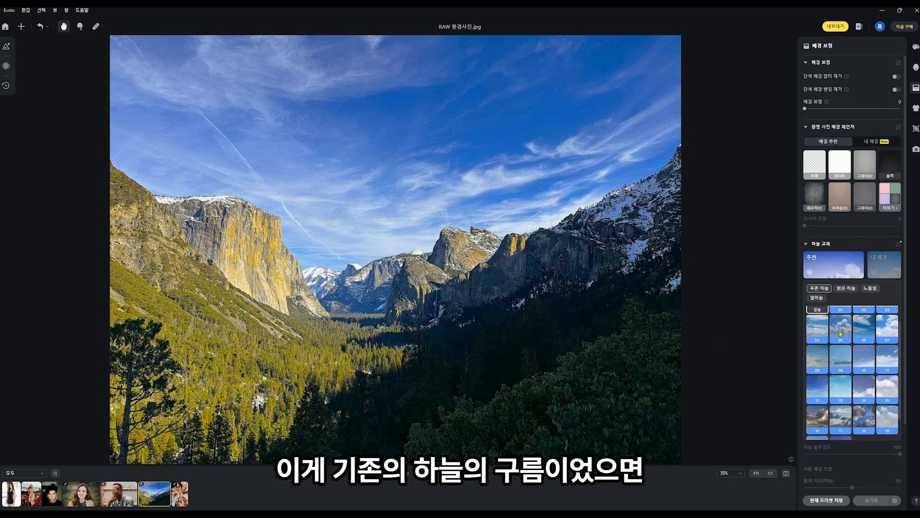
scroll(852, 383, up, 1)
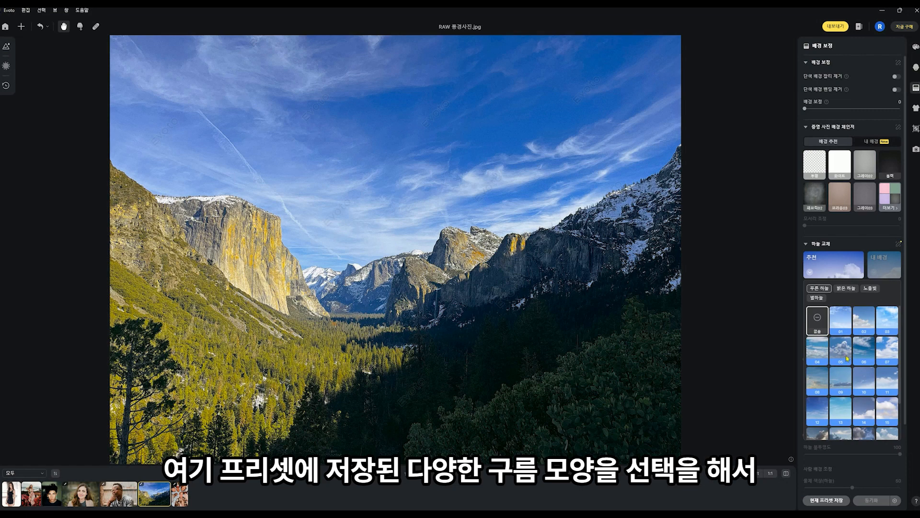
click(868, 384)
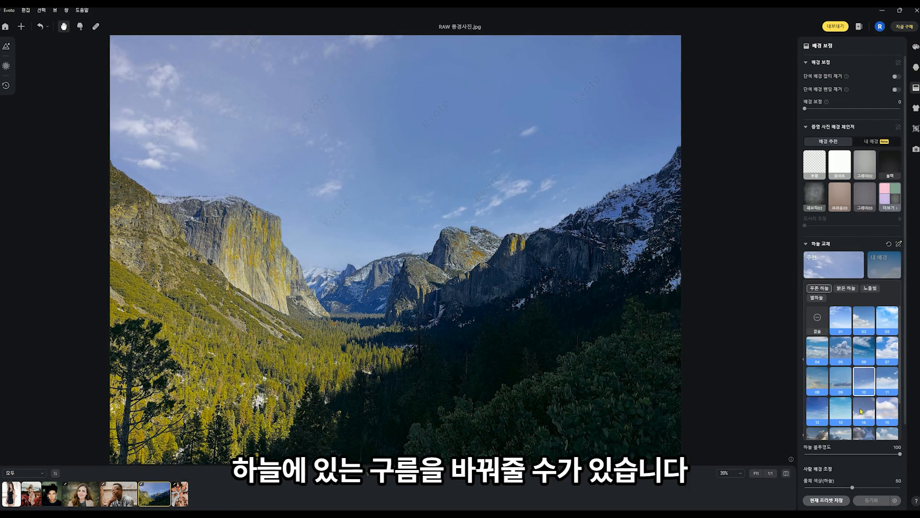
click(862, 411)
click(844, 324)
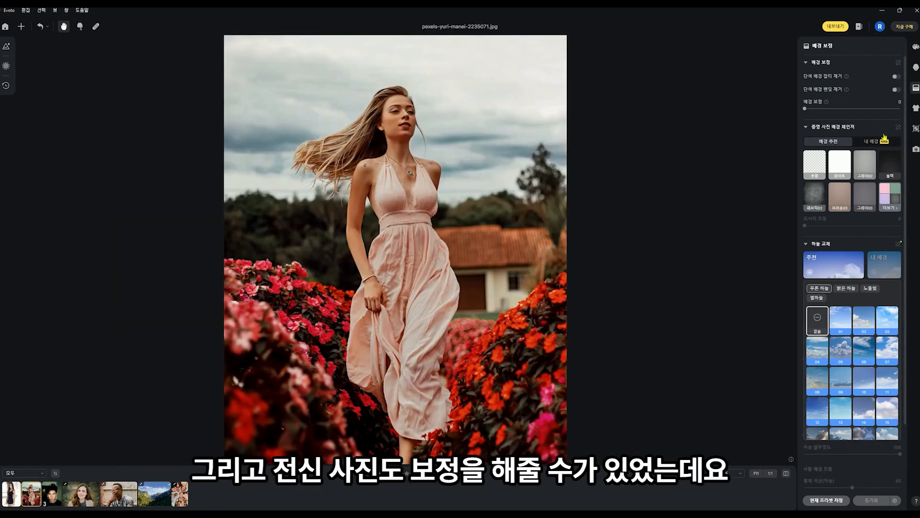
Raise clothing wrinkle removal (옷 주름 제거) almost to its maximum on the full-length photo of the woman in the pink dress
click(916, 108)
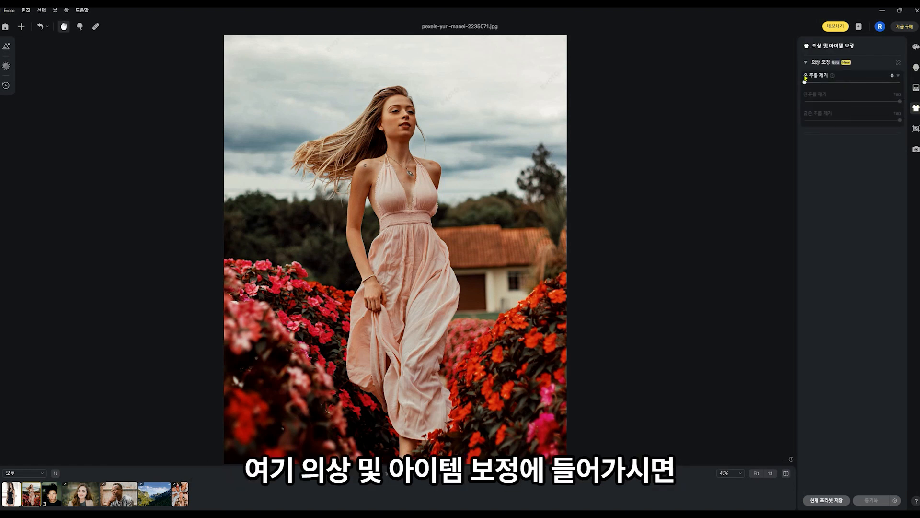
drag(806, 83, 896, 83)
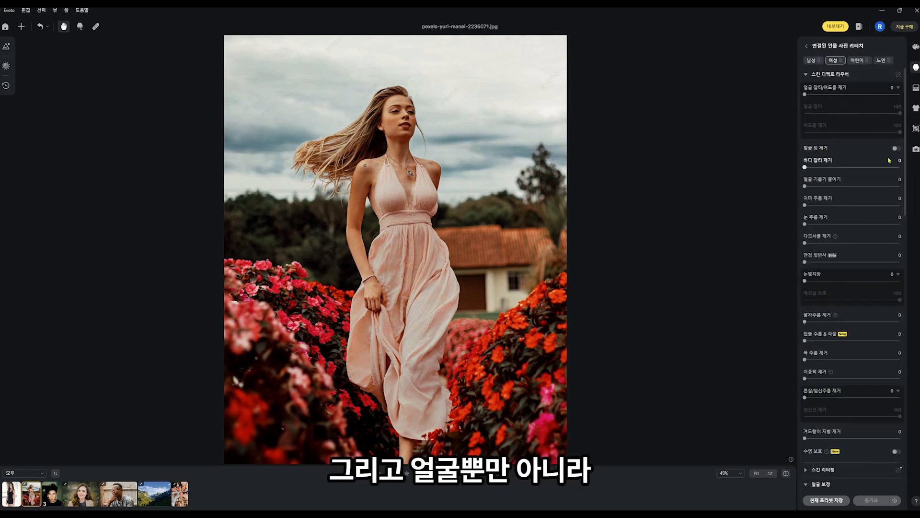
Expand the woman's body adjustment settings (바디 조정), try AI body correction (AI 몸매 보정) at 54 and reset it
scroll(824, 278, down, 5)
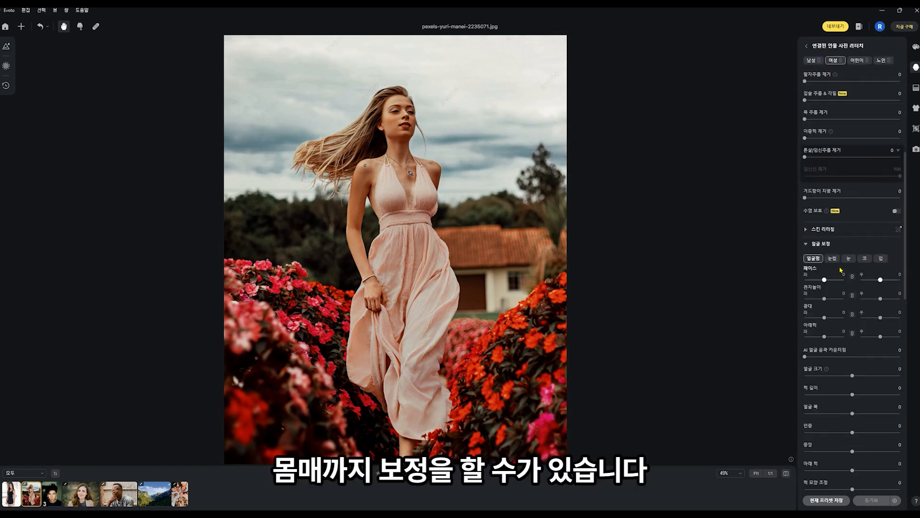
scroll(840, 270, down, 10)
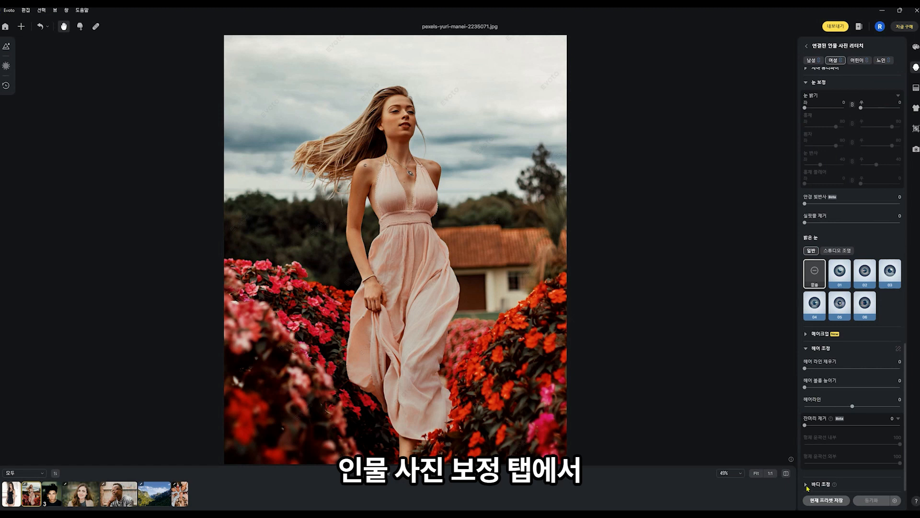
click(807, 486)
scroll(840, 295, down, 5)
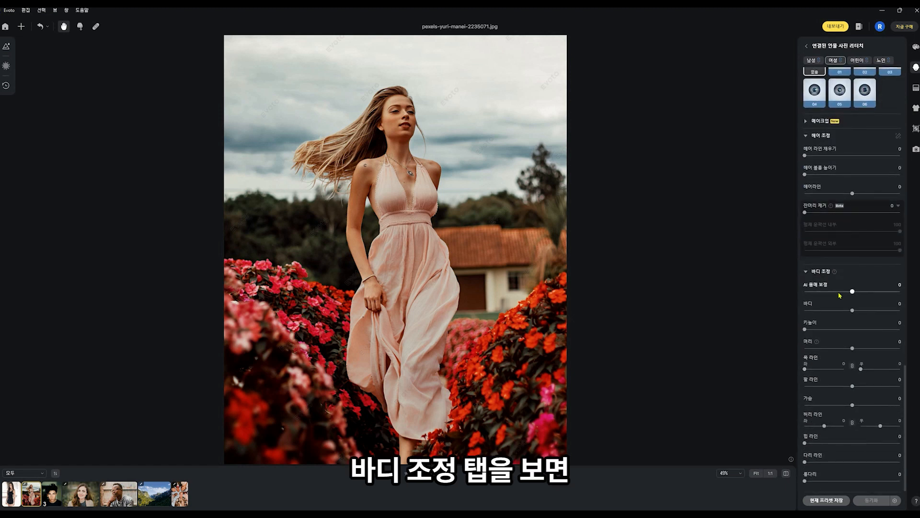
drag(852, 291, 879, 291)
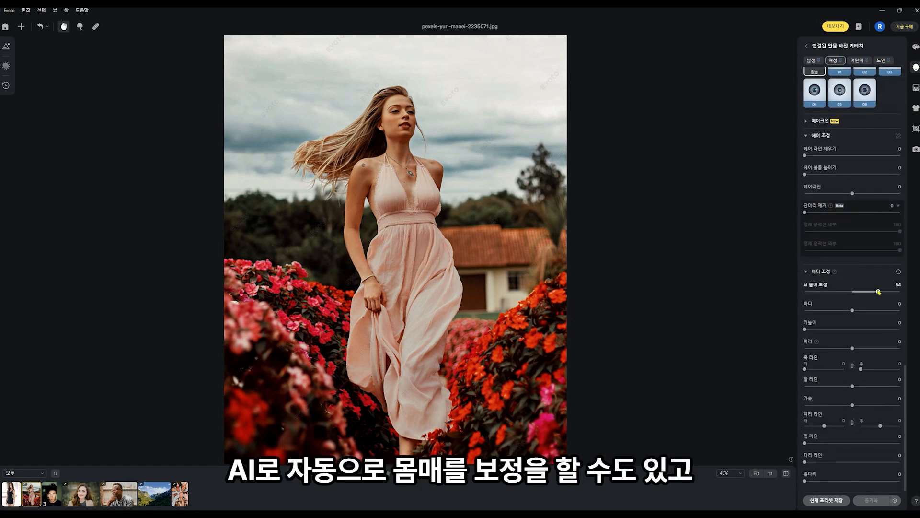
double_click(883, 291)
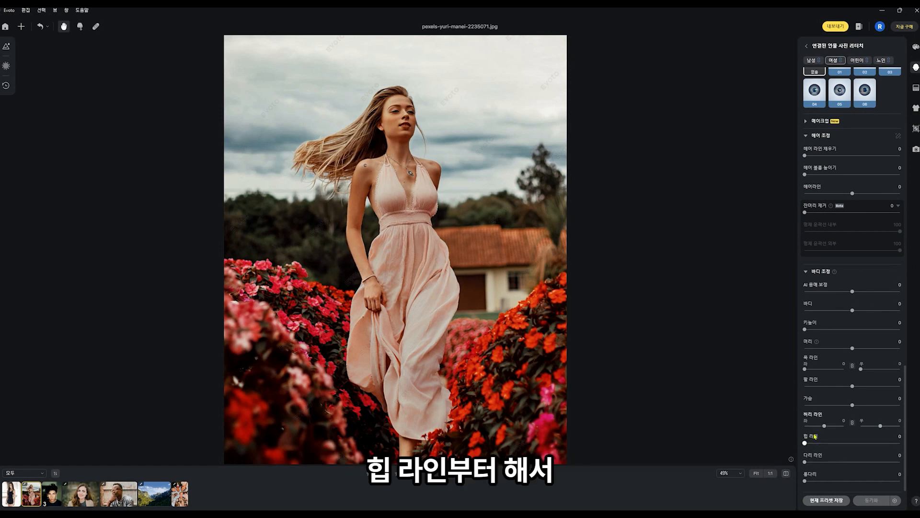
Set the woman's leg line (다리 라인) to 49 and increase her hip line (힙 라인) correction
drag(805, 463, 851, 463)
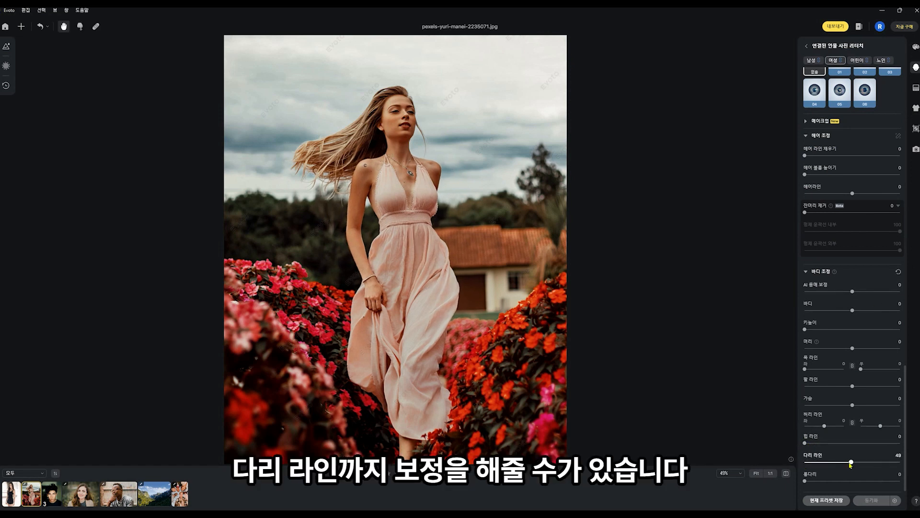
drag(805, 443, 866, 443)
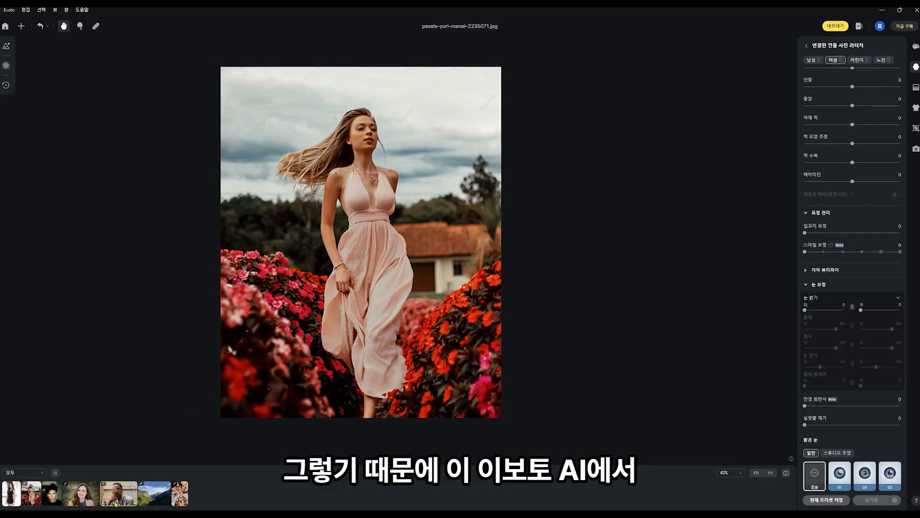
Look through the retouched sample photos, including the glasses portrait, the woman's portrait, the group photo and the landscape
click(133, 492)
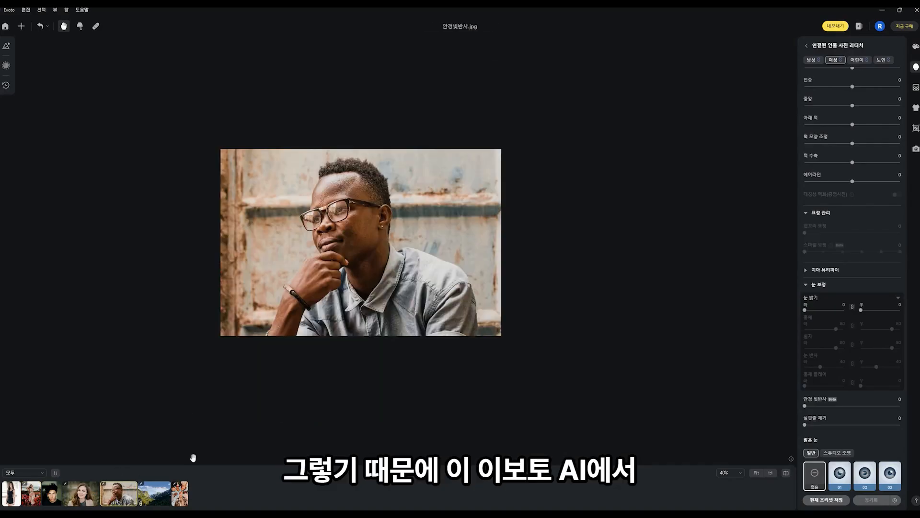
click(66, 502)
click(123, 496)
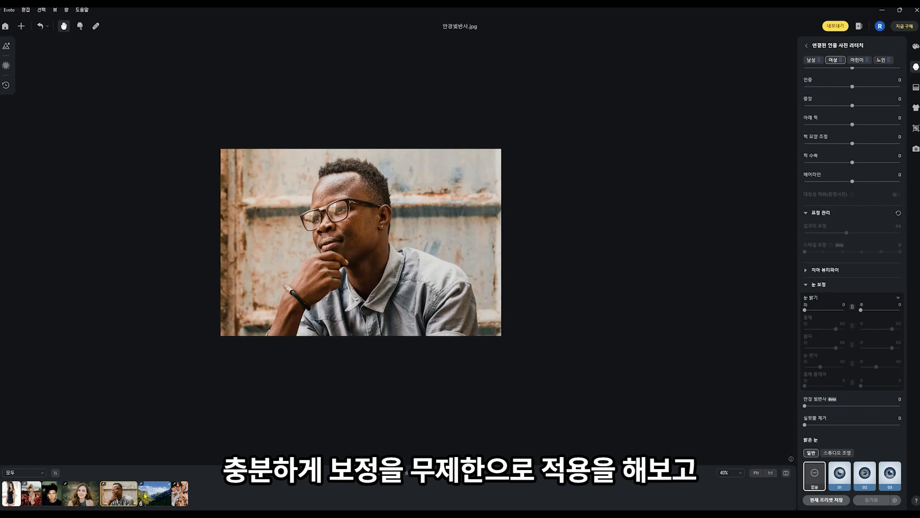
click(156, 496)
click(177, 496)
click(153, 500)
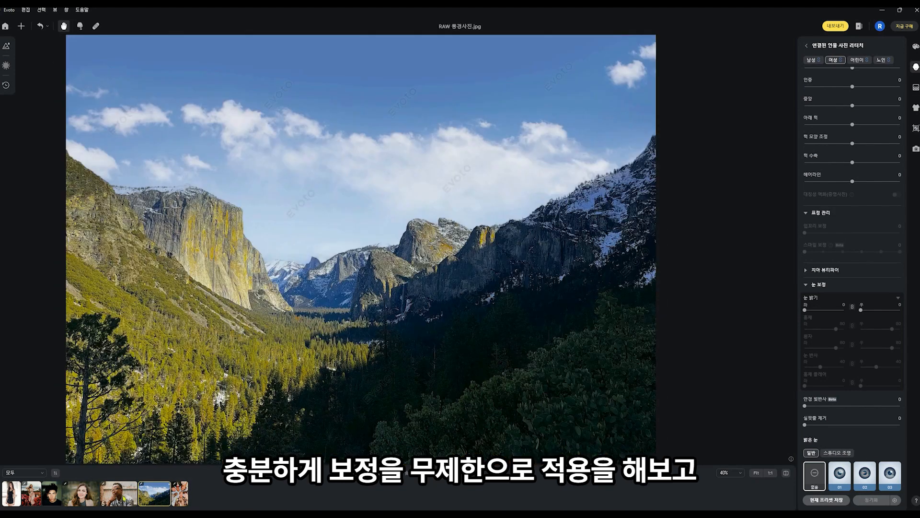
key(Left)
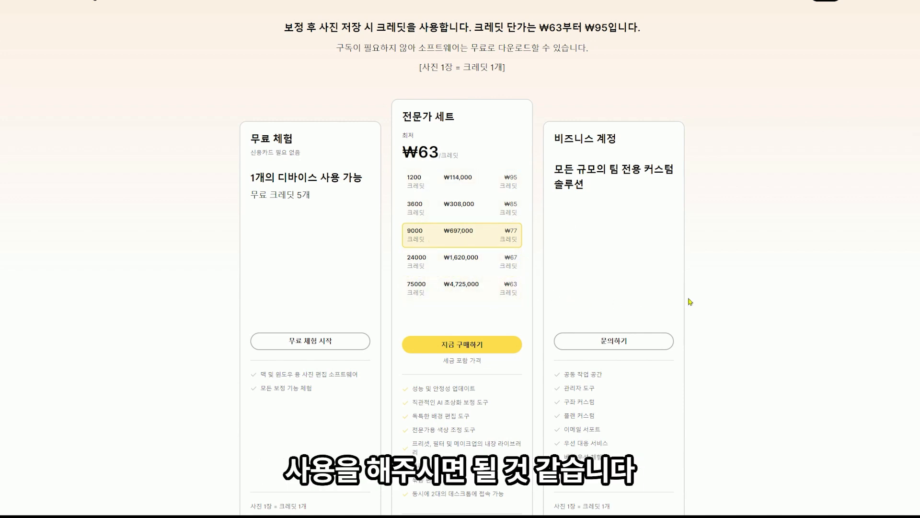
Review the free trial, professional and business plans and credit prices on the Evoto pricing page in the browser
scroll(691, 301, up, 2)
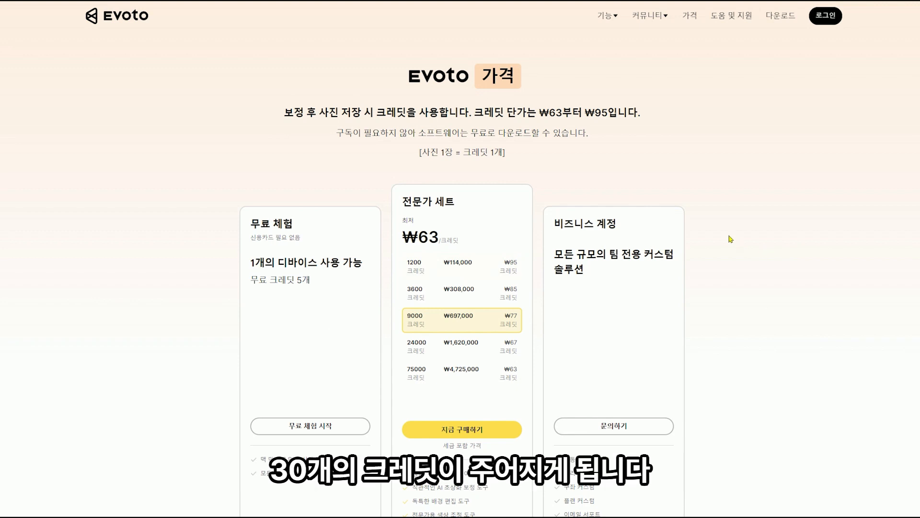
scroll(730, 239, down, 2)
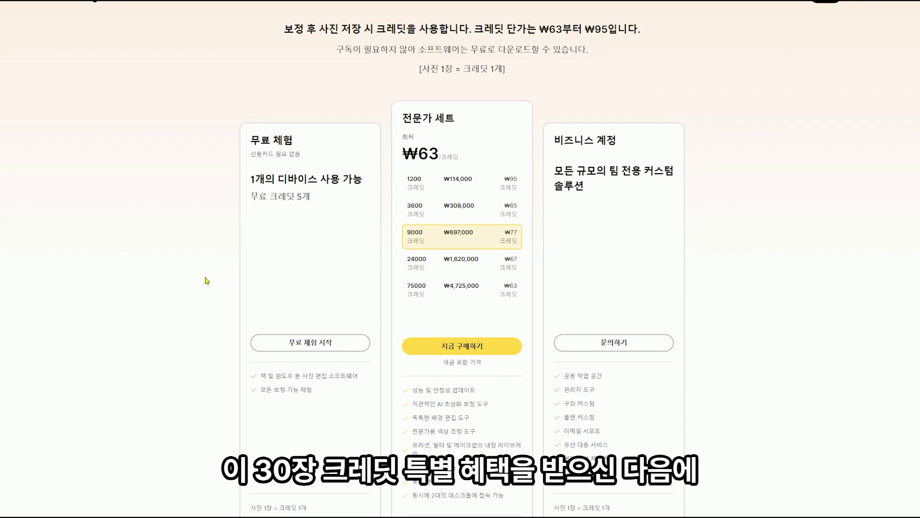
scroll(697, 265, down, 2)
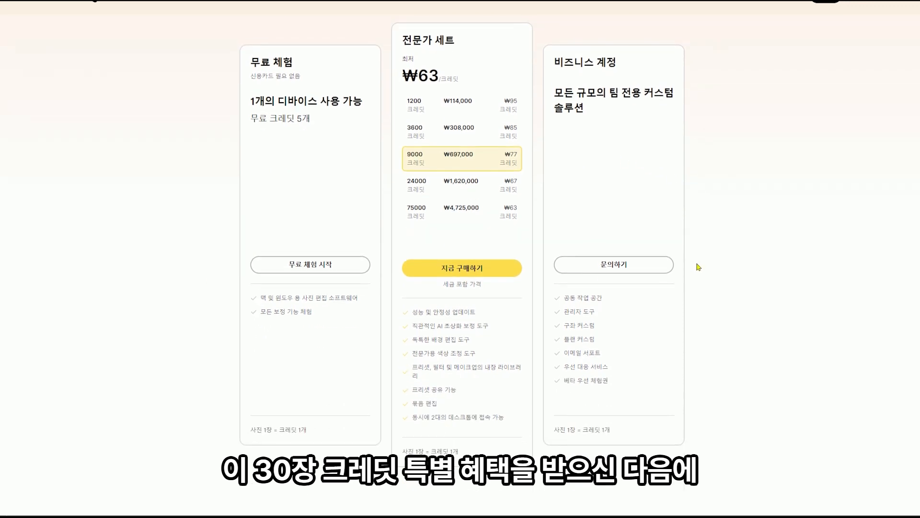
scroll(696, 266, up, 2)
scroll(209, 124, up, 2)
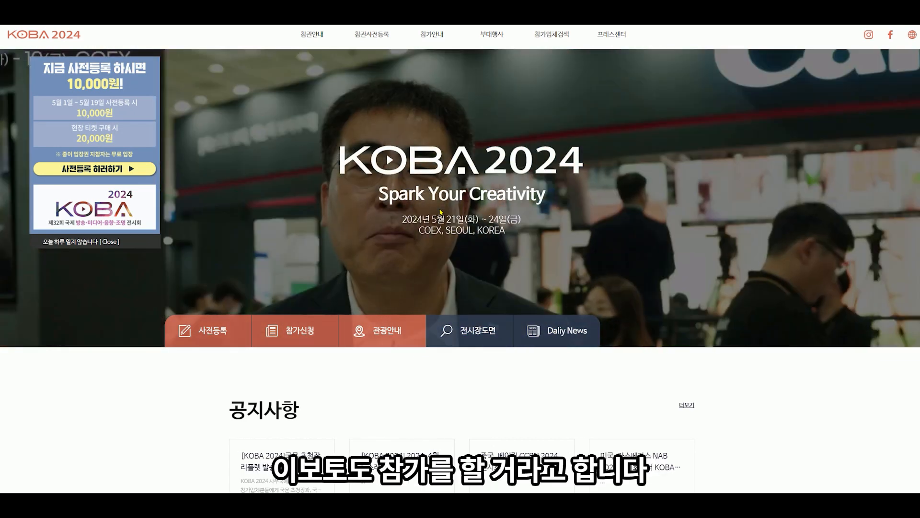
Browse the KOBA 2024 exhibition website through its notices, special events and exhibitor news (참가업체 뉴스)
scroll(430, 226, down, 4)
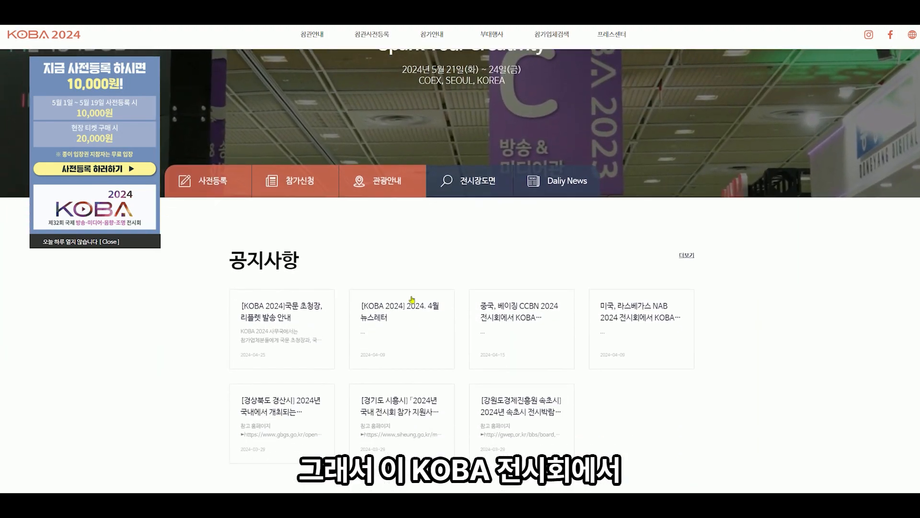
scroll(411, 300, down, 8)
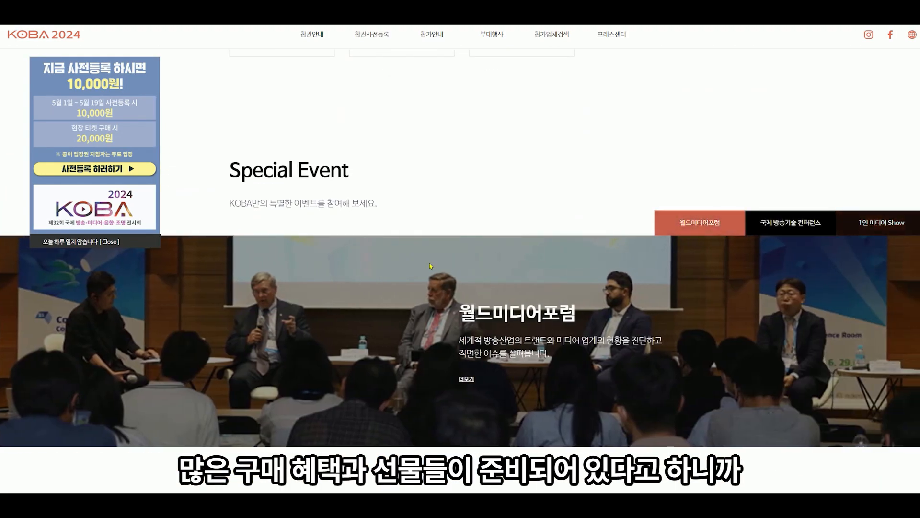
scroll(430, 266, down, 2)
scroll(430, 266, down, 5)
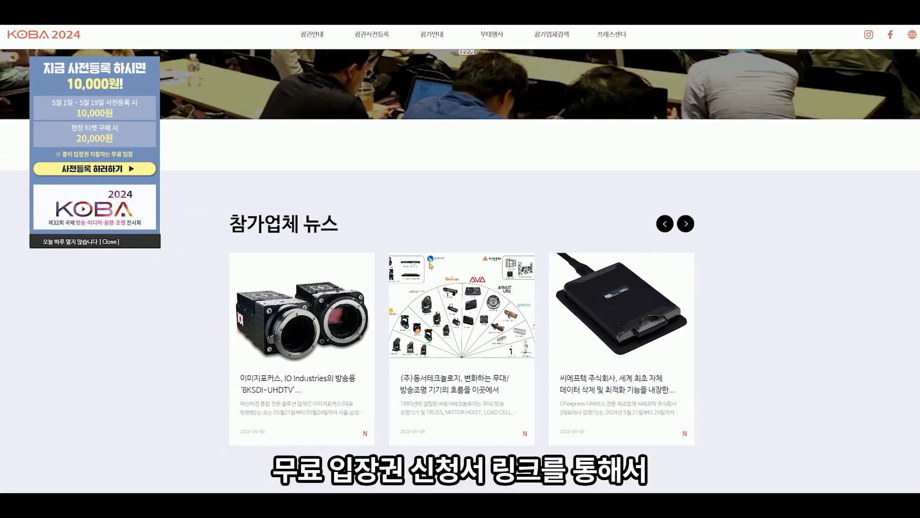
scroll(430, 265, down, 10)
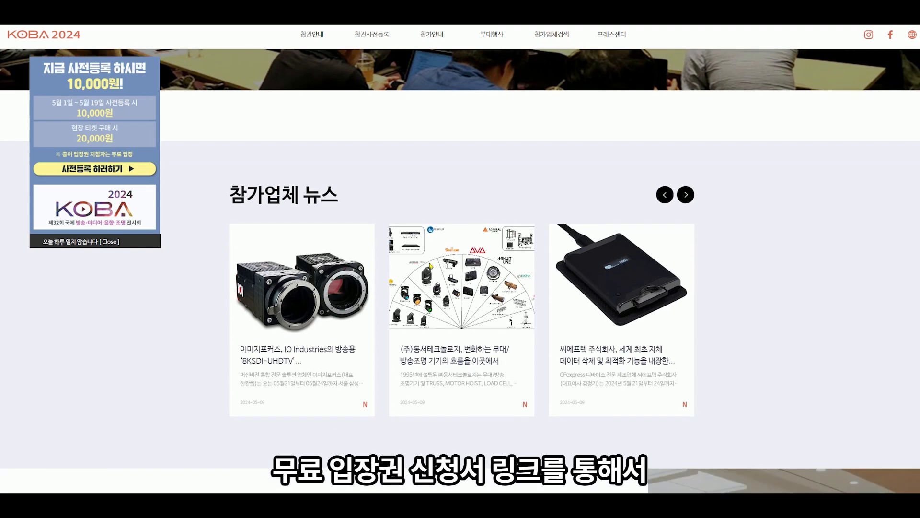